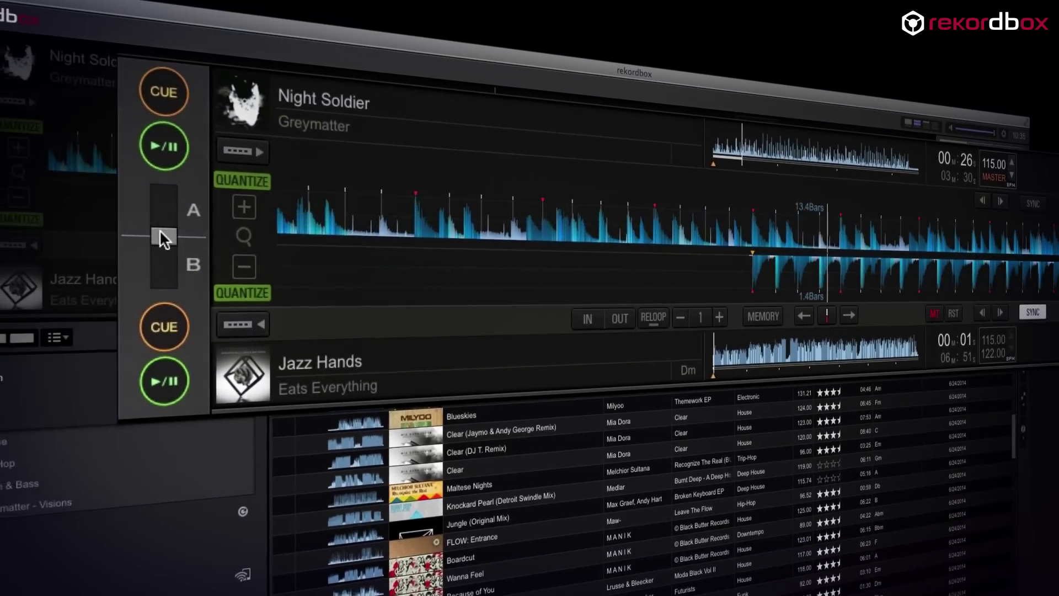
Step: Fade the crossfader fully to deck A, holding Out Of Time at 121.00 BPM
drag(164, 237, 163, 208)
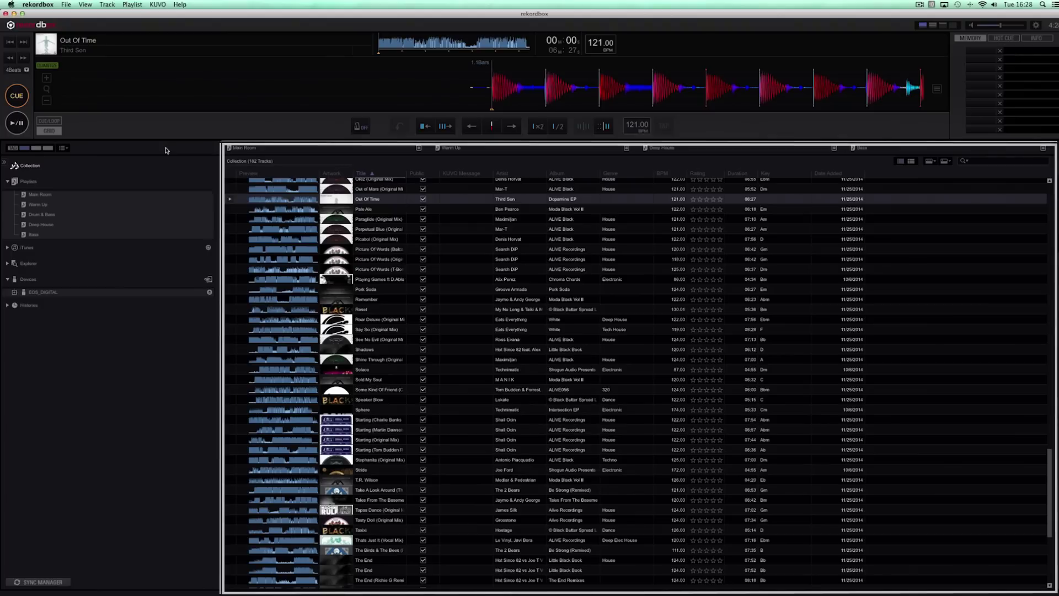
Step: Import the Desktop's Music folder as a whole folder into the rekordbox collection
click(67, 5)
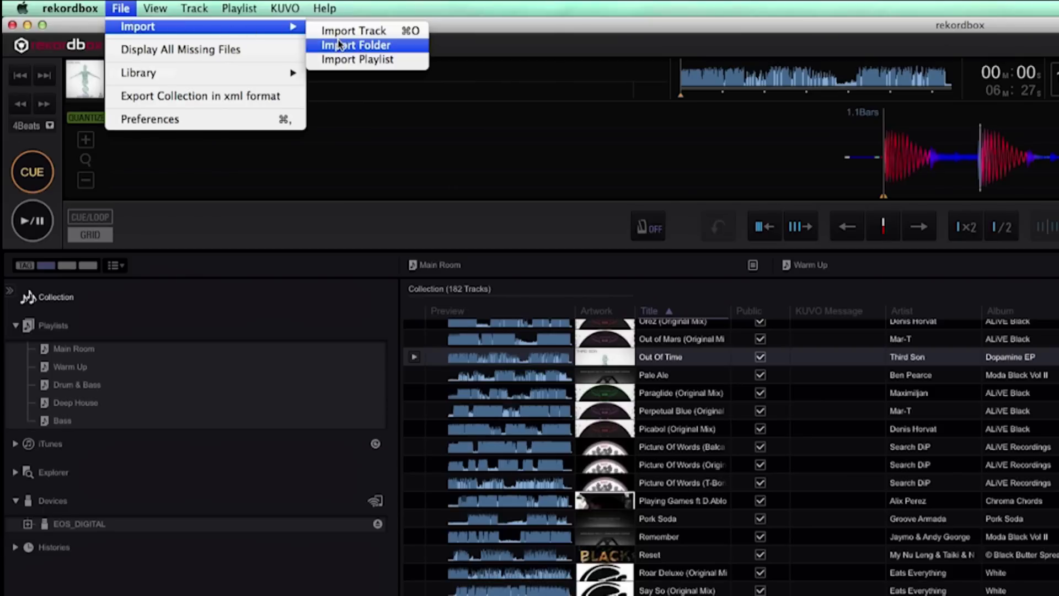
click(340, 45)
click(349, 309)
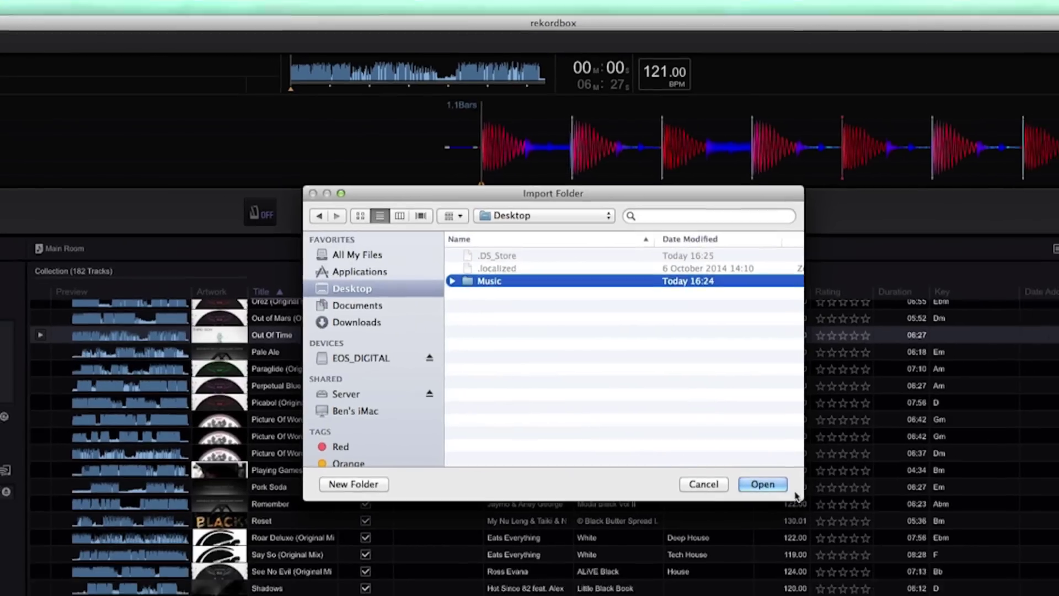
click(787, 514)
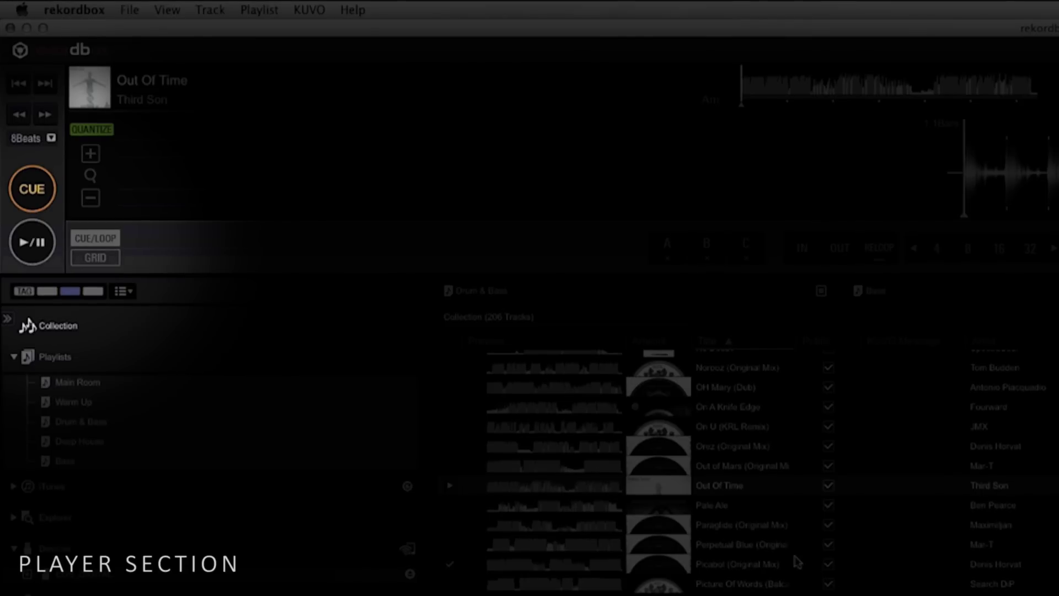
Step: Toggle GRID and CUE/LOOP, switch to the 2-player layout, and play Out Of Time on deck A
click(86, 255)
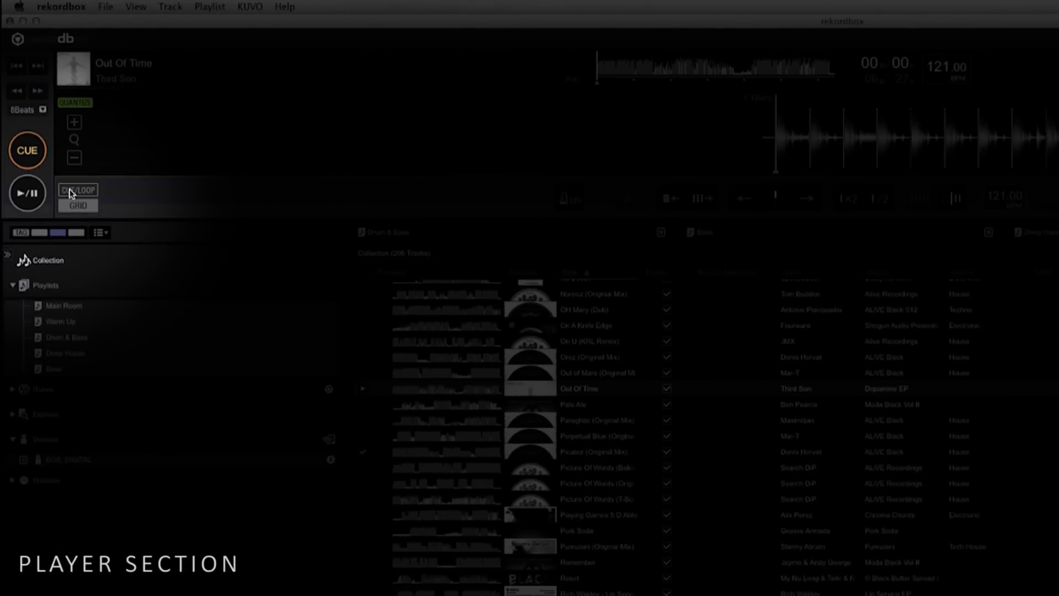
click(70, 192)
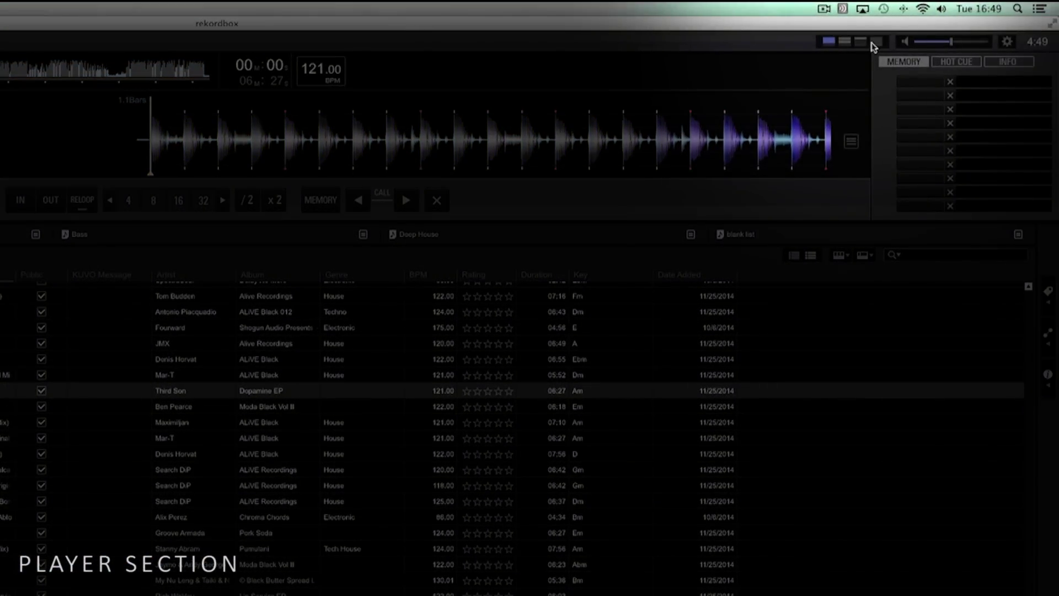
click(872, 43)
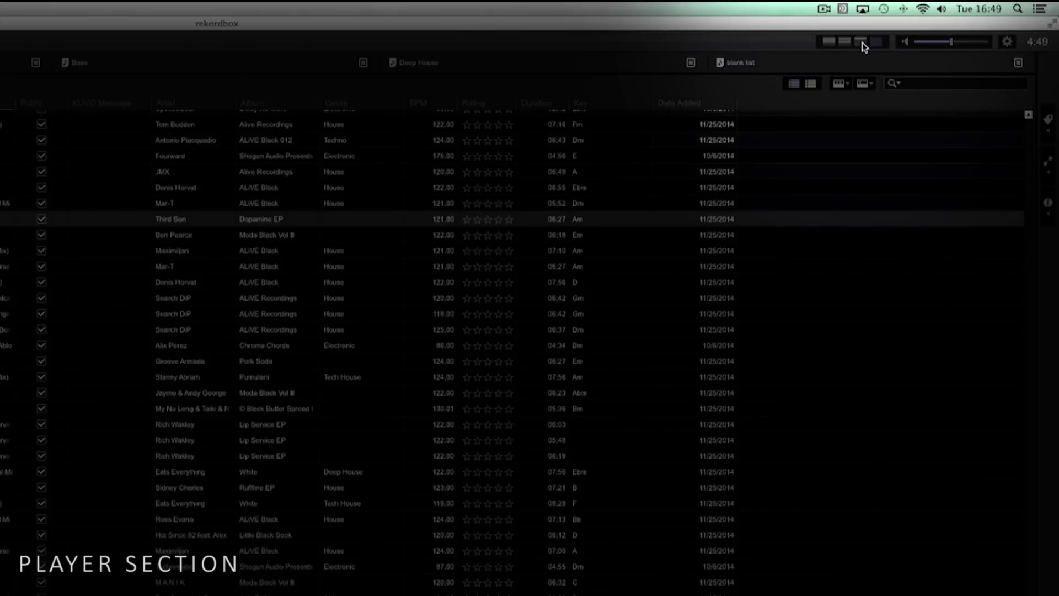
click(846, 42)
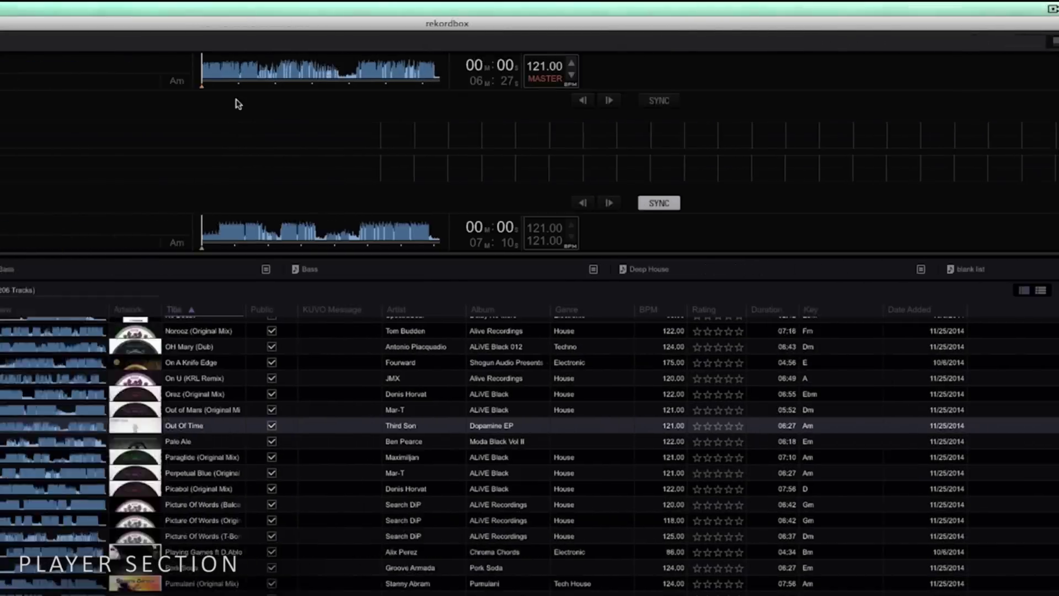
click(26, 101)
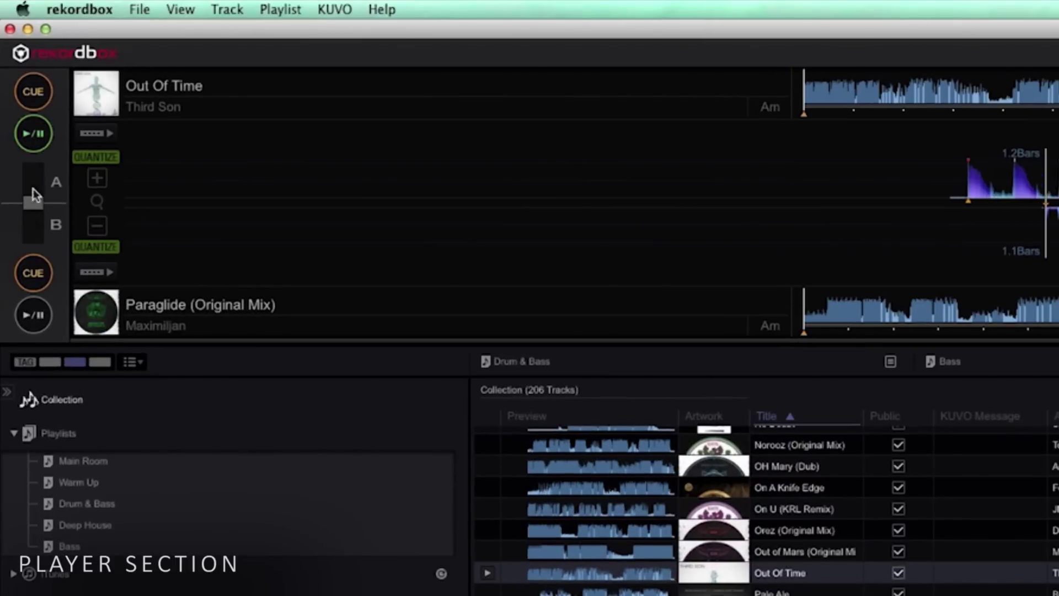
Step: Play Paraglide on deck B and move the crossfader fully to the B side
click(31, 312)
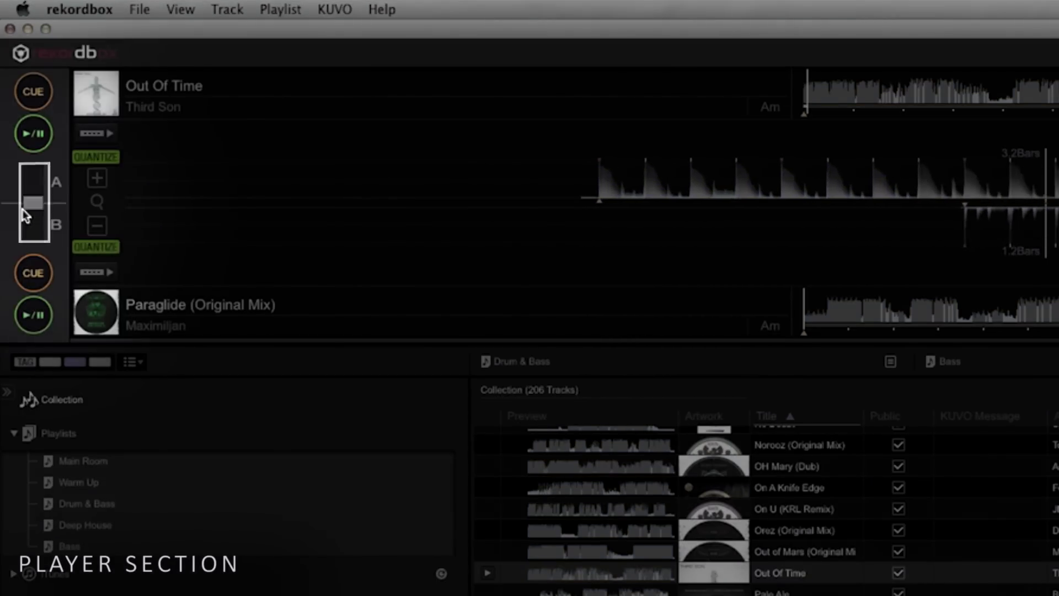
drag(33, 204, 33, 162)
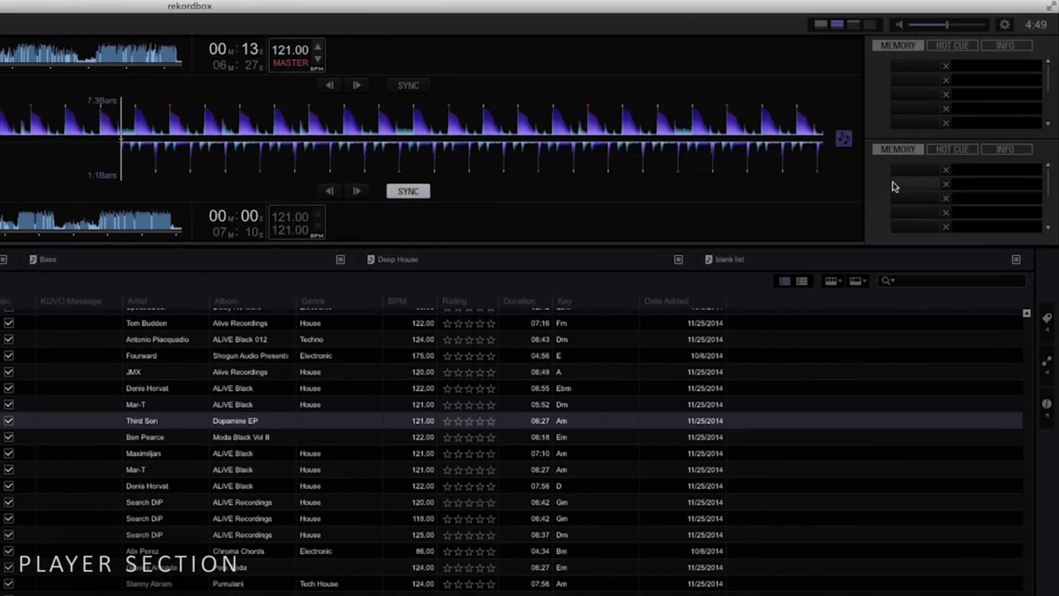
Step: Show and close Related Tracks for Out Of Time, then return to the 1-player layout
click(1046, 362)
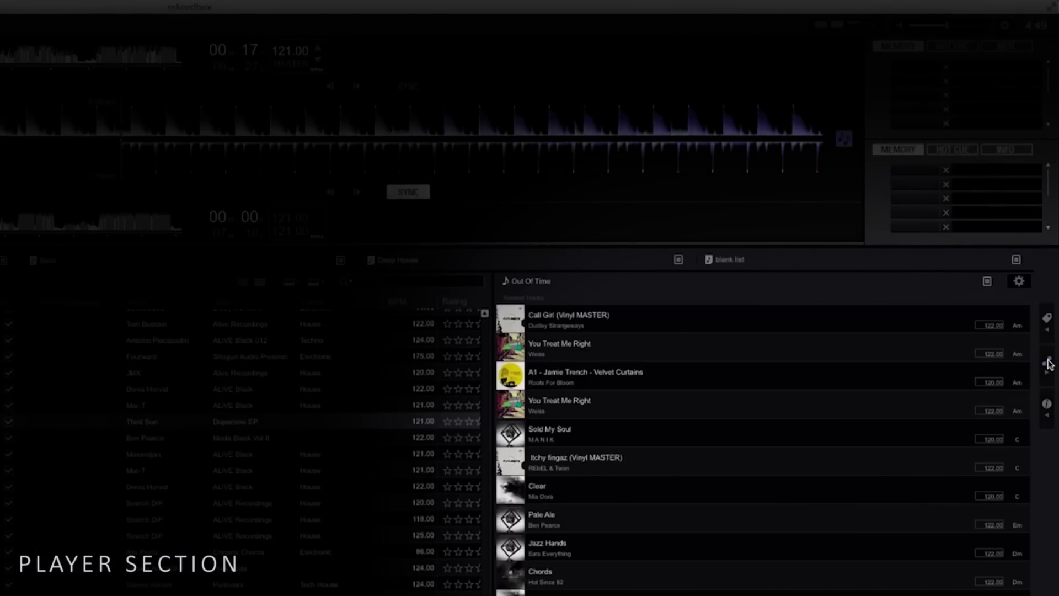
click(1048, 363)
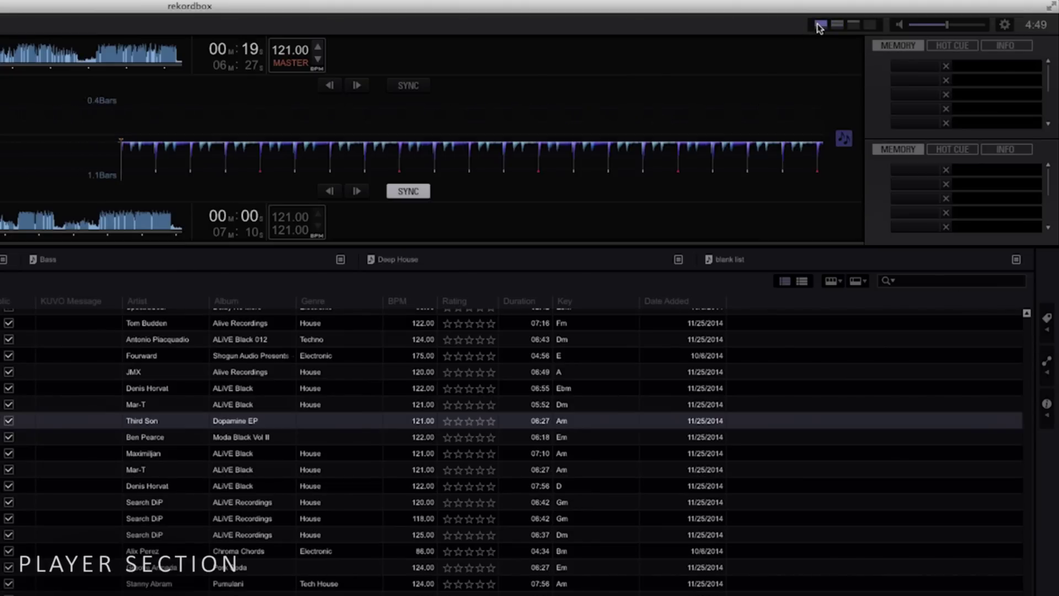
click(820, 26)
Step: Cycle the waveform colour through Blue and RGB, finishing on Purple
click(842, 127)
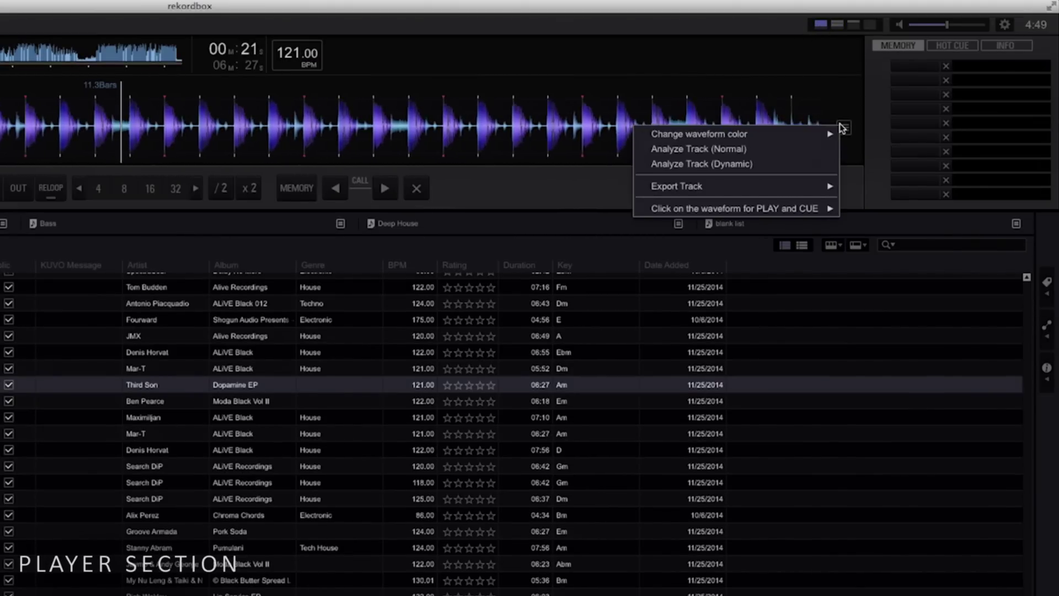
mouse_move(811, 146)
click(855, 147)
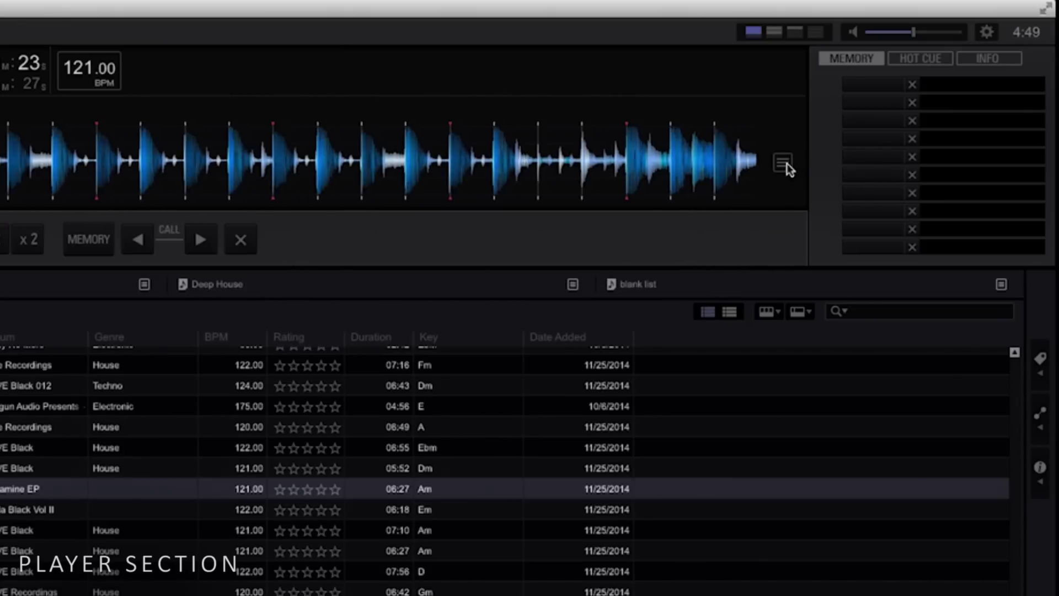
click(787, 164)
mouse_move(786, 176)
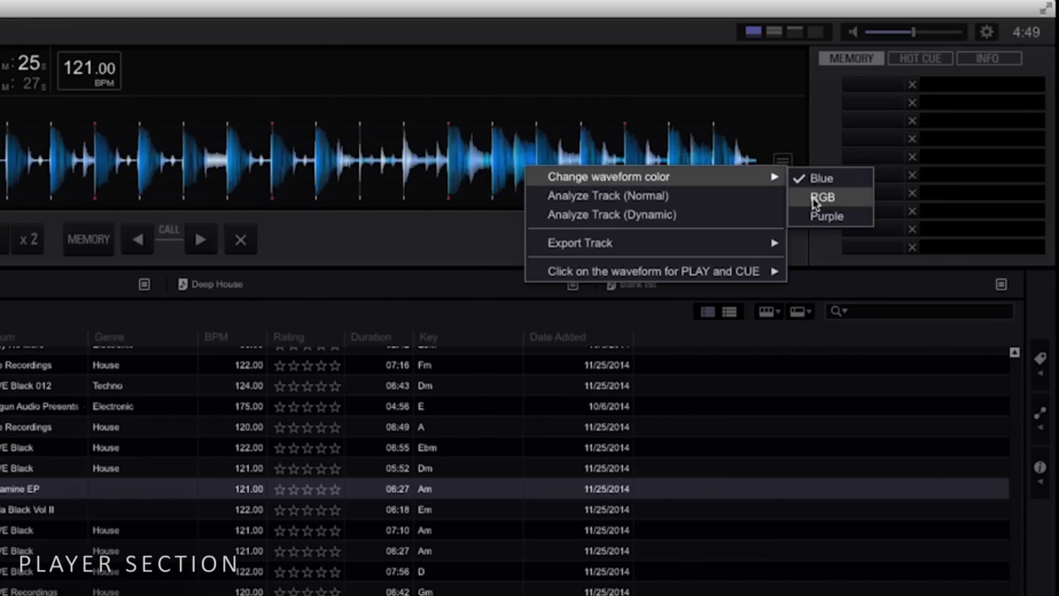
click(817, 200)
click(784, 162)
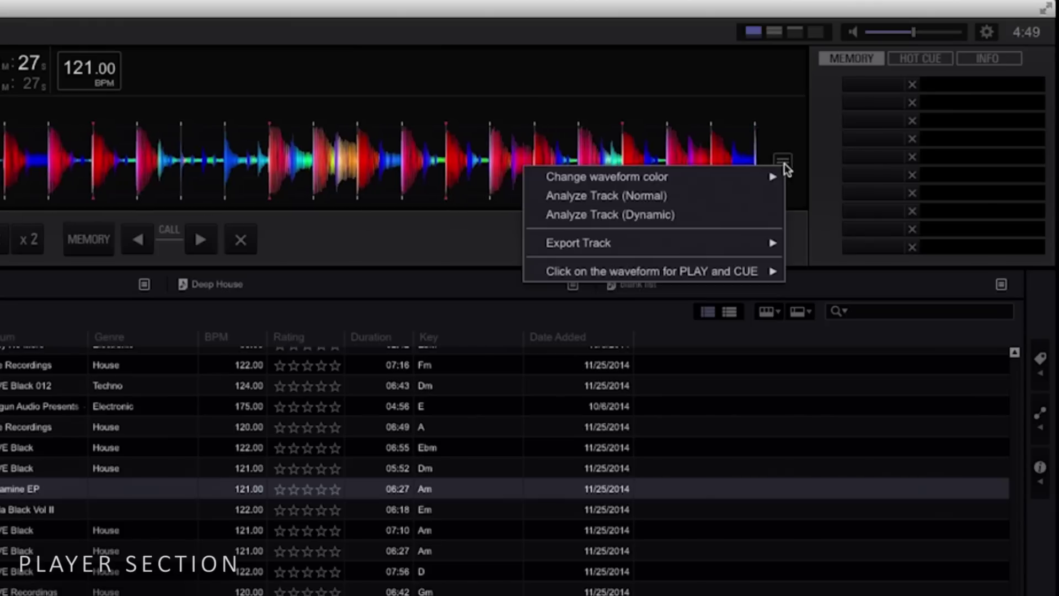
mouse_move(771, 172)
click(811, 215)
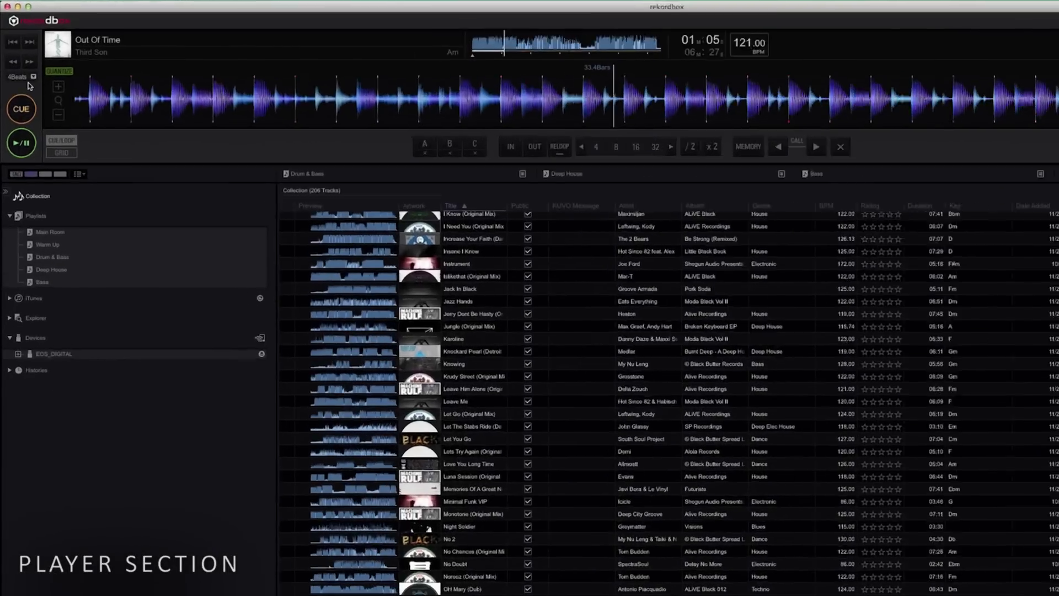
Step: Set beat jump to 16Beats, then jump forward twice and back once in Out Of Time
click(26, 69)
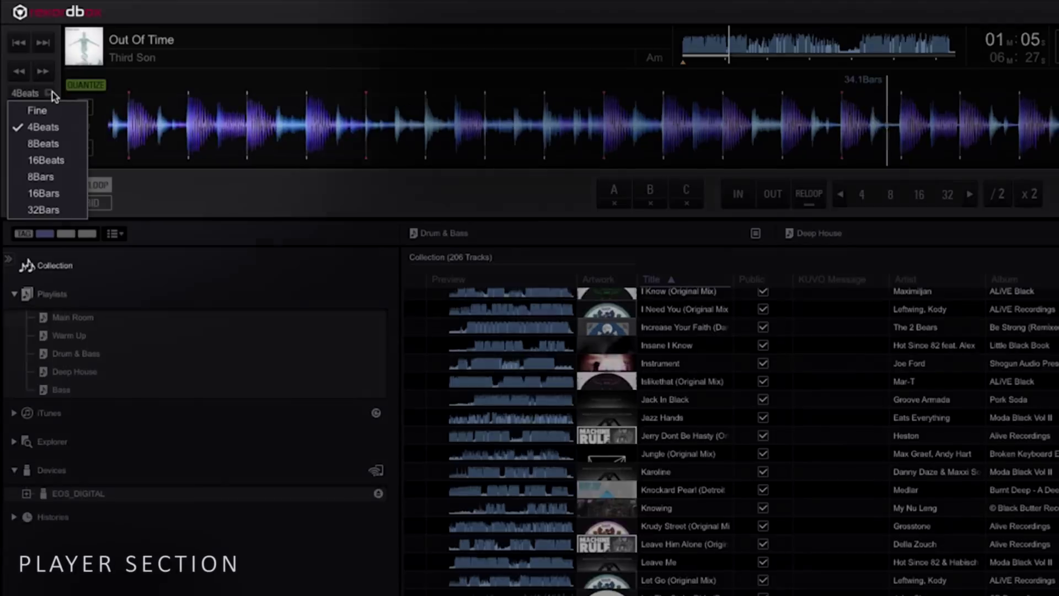
click(47, 165)
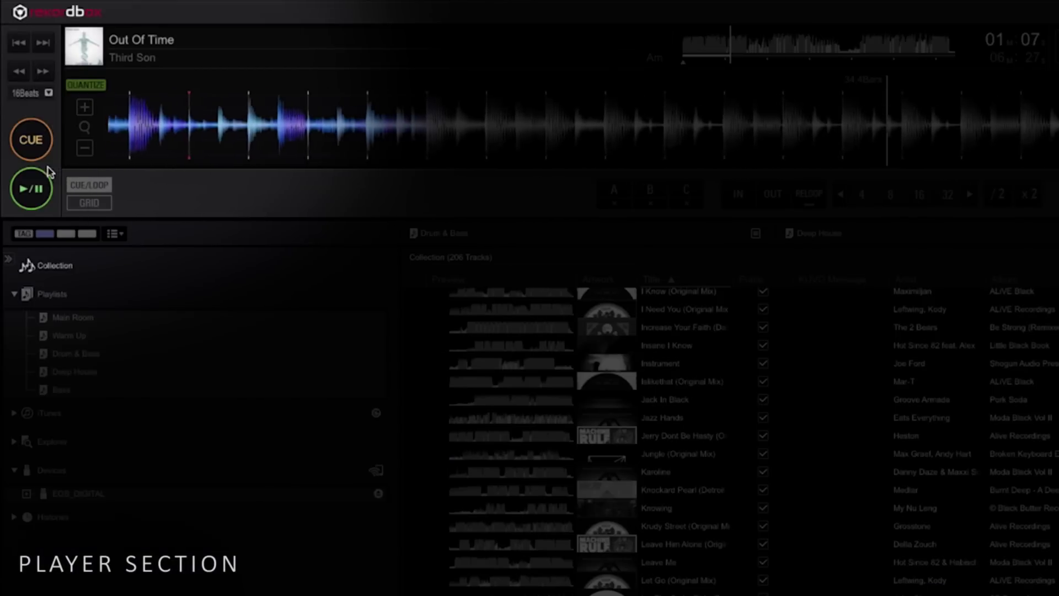
click(38, 72)
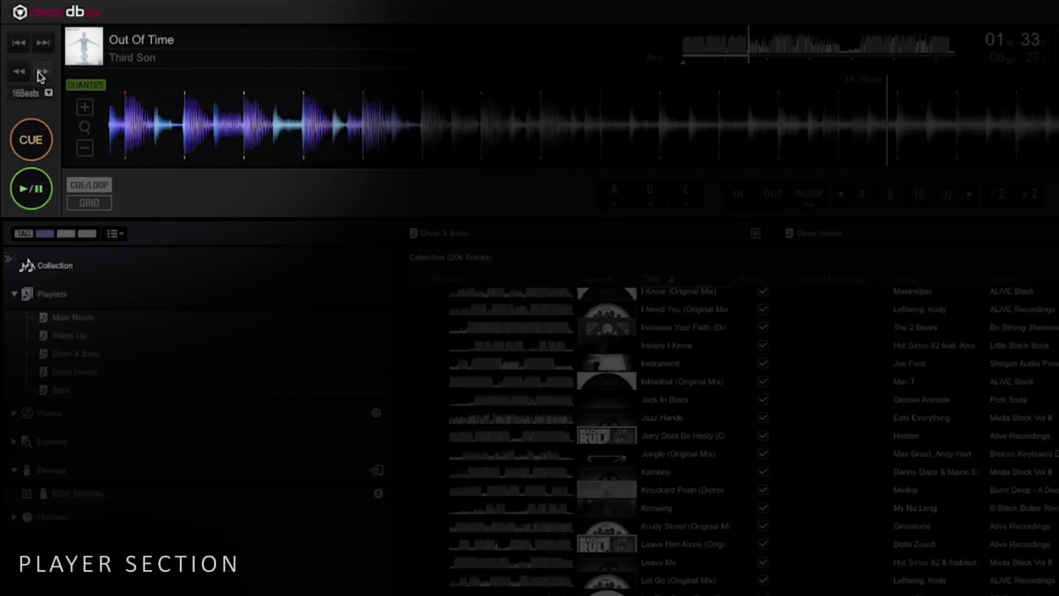
click(38, 71)
click(26, 73)
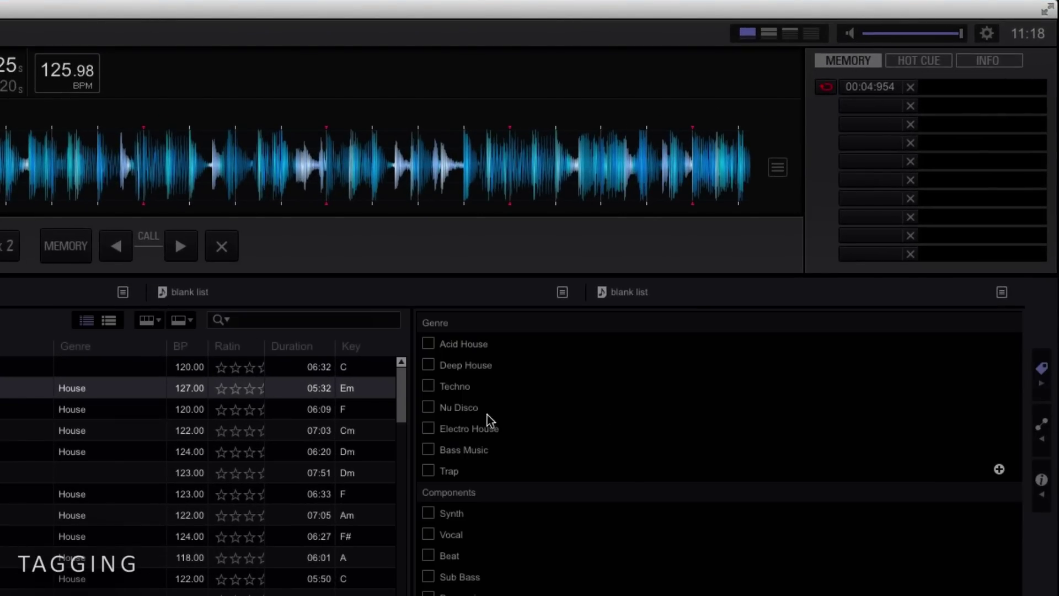
Step: Tick Deep House, Beat and Build up in My Tag, and add a tag under Untitled Column
click(428, 365)
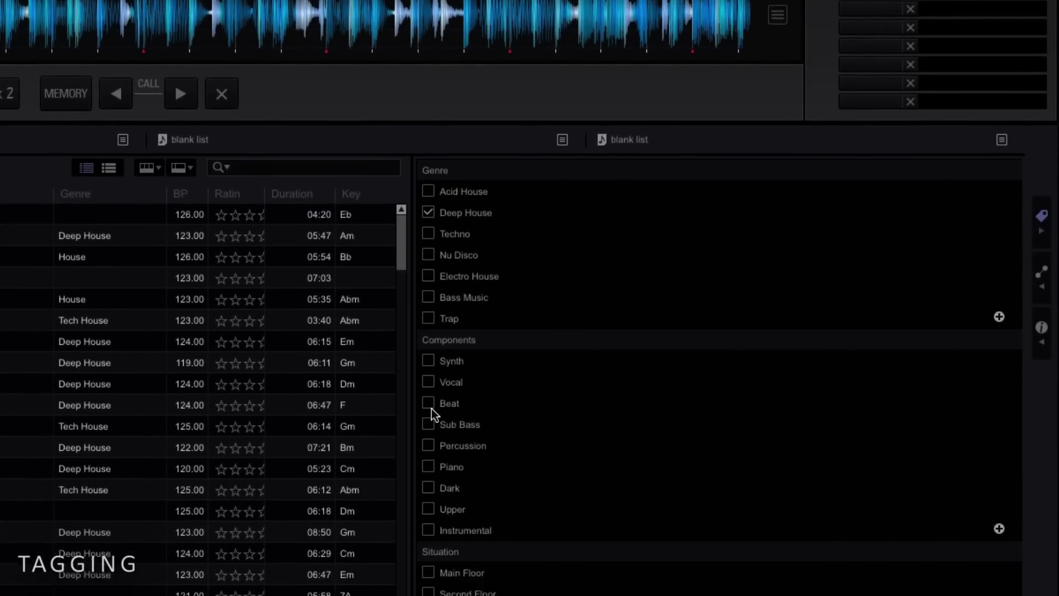
click(428, 555)
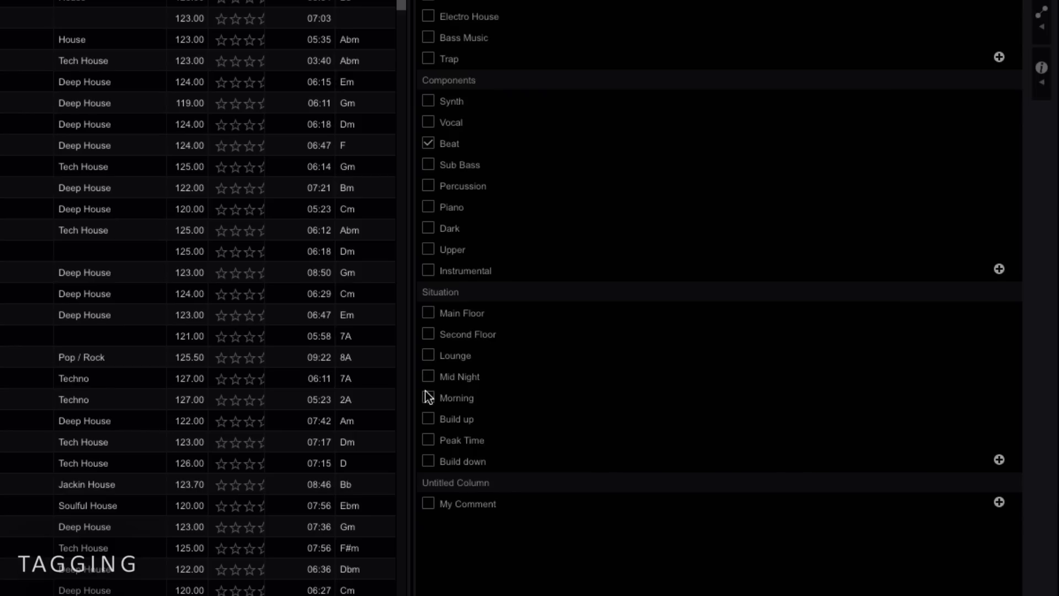
click(428, 419)
click(999, 501)
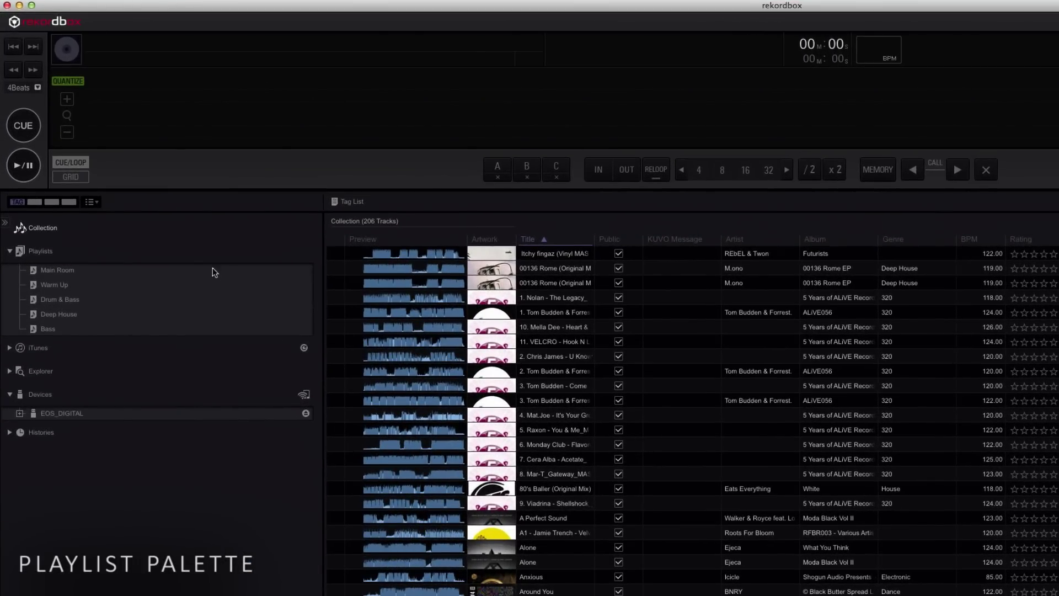
Step: Show the Tag List and drag tracks from further down the Collection into it
click(96, 205)
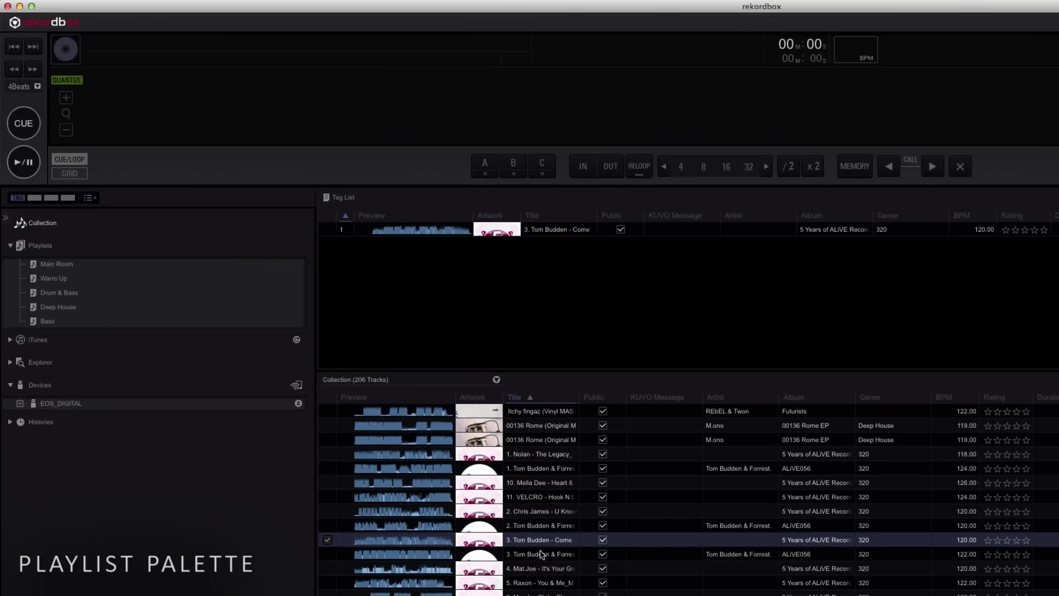
scroll(539, 553, down, 2)
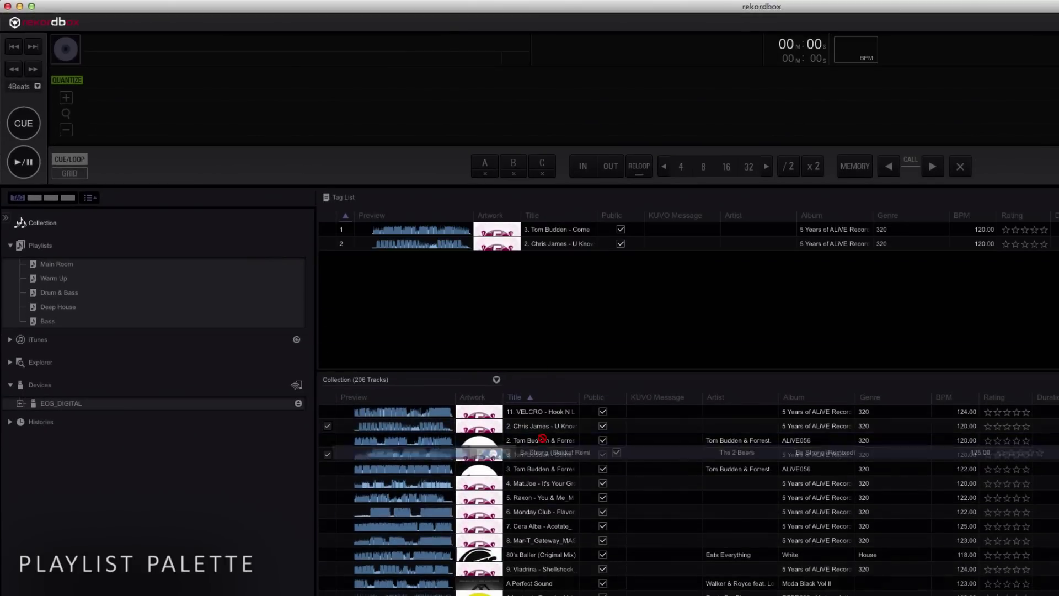
drag(540, 568, 560, 283)
Step: Load Drum & Bass, Deep House and Bass into the Playlist Palette, then add two tracks to Bass
click(33, 199)
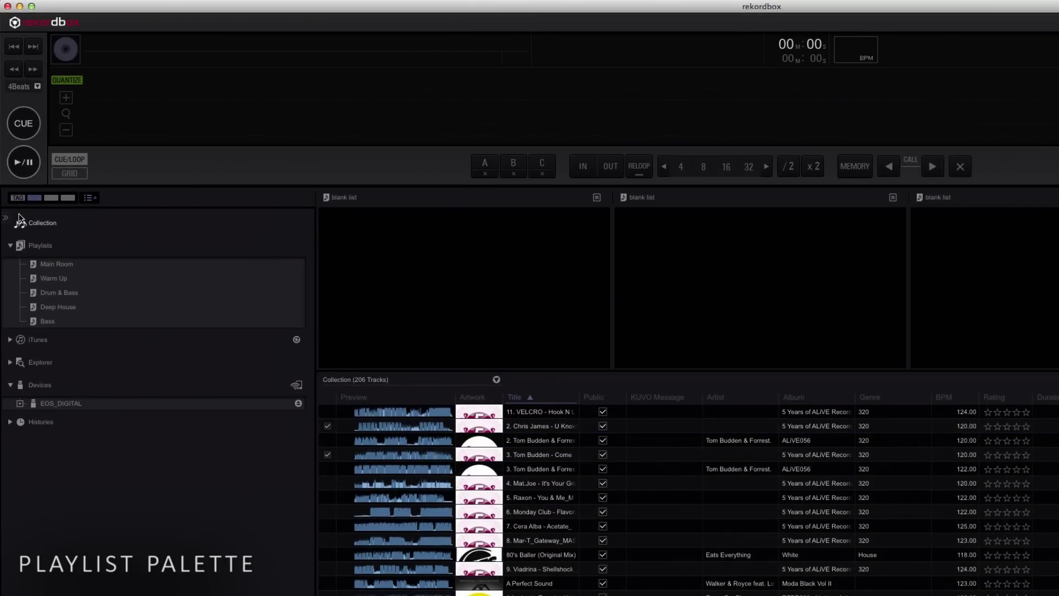
drag(36, 288, 497, 289)
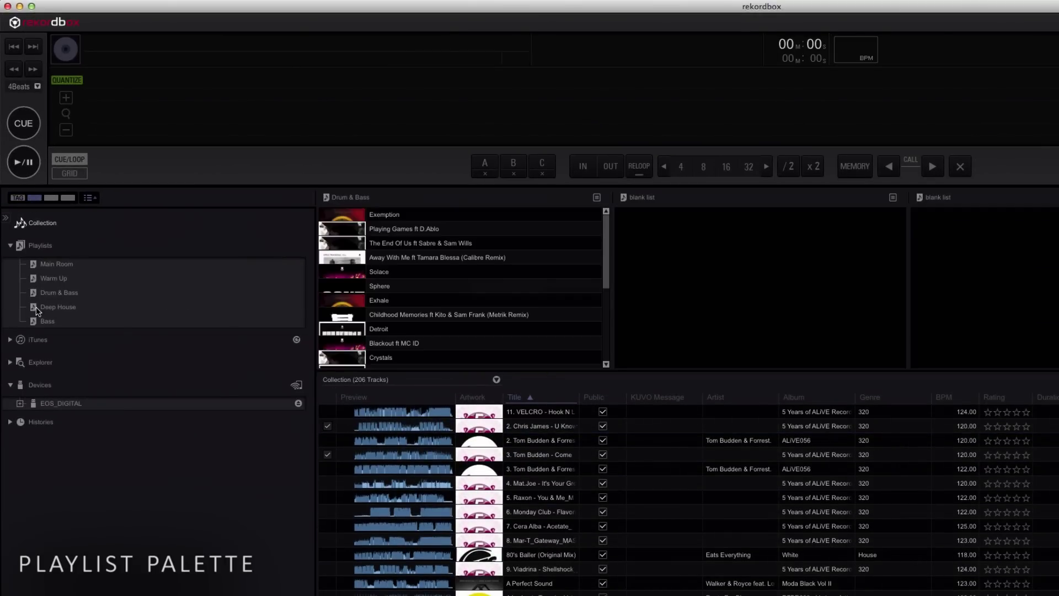
drag(37, 311, 990, 296)
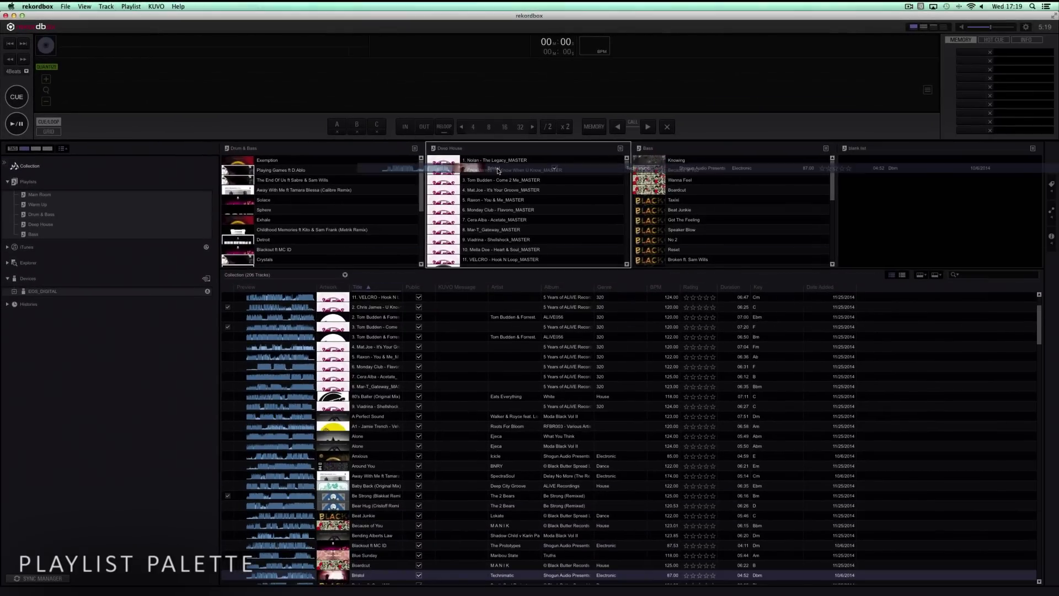
drag(371, 340, 735, 208)
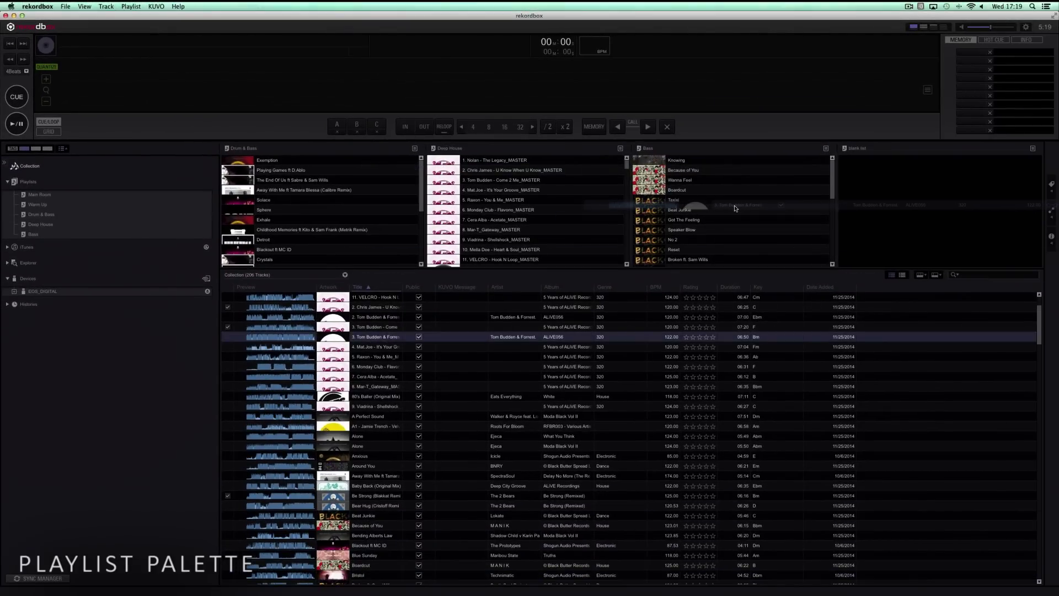
drag(575, 188, 742, 183)
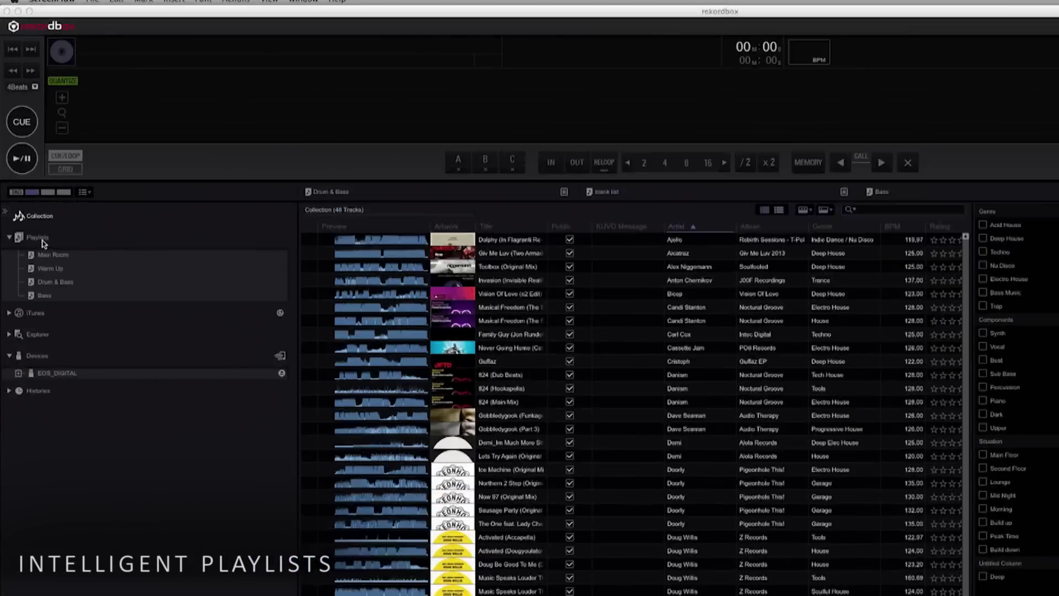
Step: Create intelligent playlist 'Deep House' with BPM in range 118–124 and Genre Deep House
right_click(32, 182)
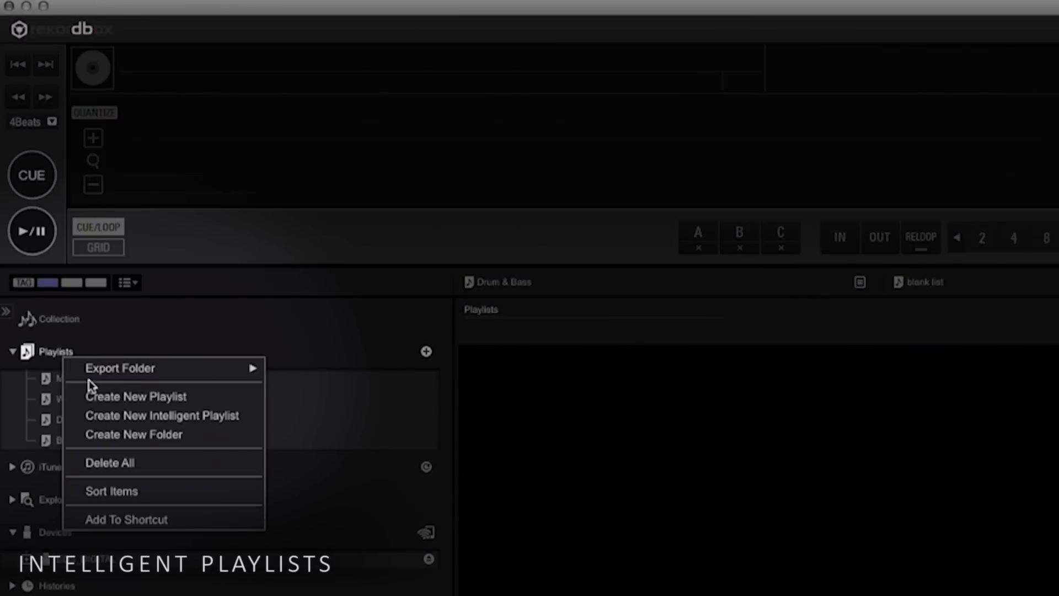
click(104, 413)
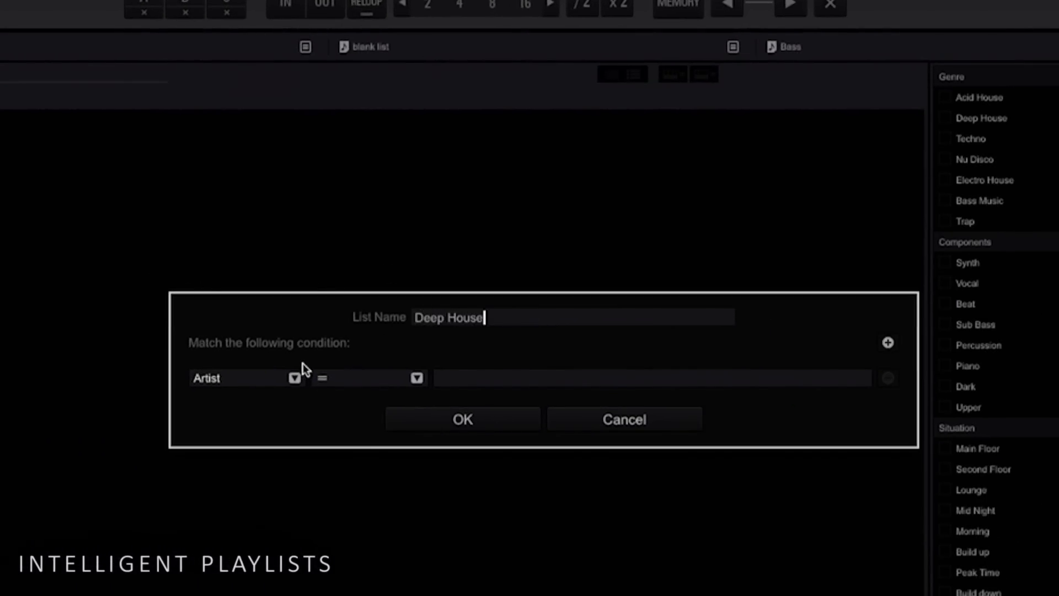
click(294, 378)
click(218, 454)
click(417, 378)
click(366, 473)
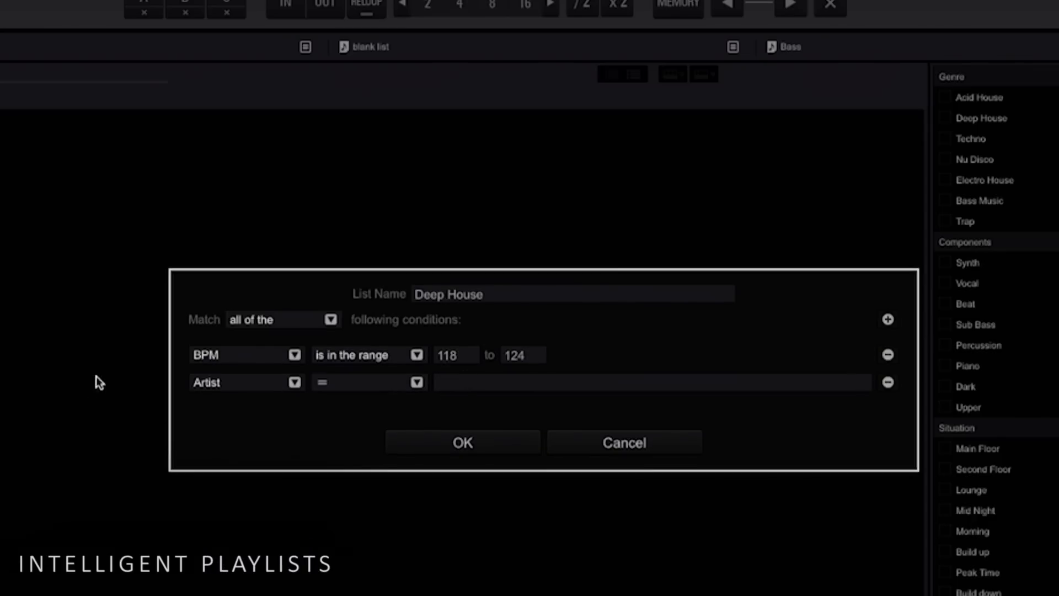
click(295, 382)
click(237, 593)
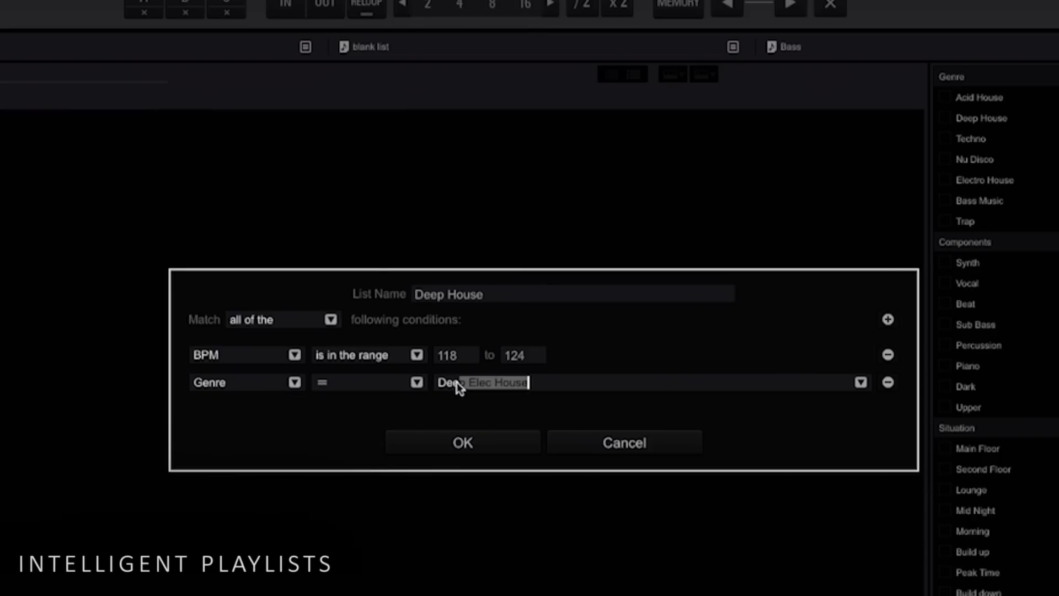
click(460, 445)
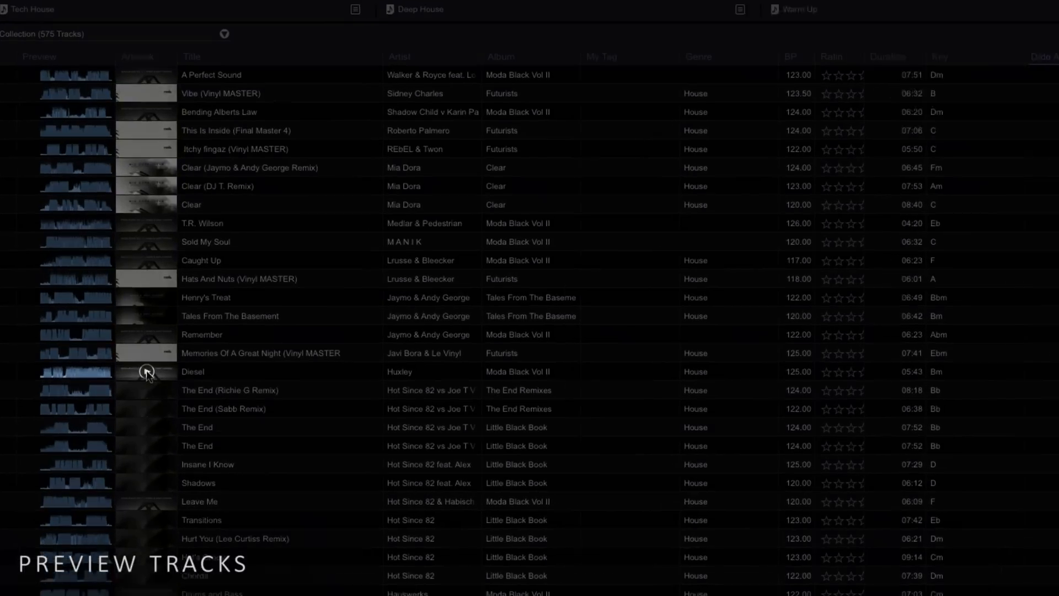
Step: Play Diesel's preview from its waveform in the collection's Preview column
click(143, 365)
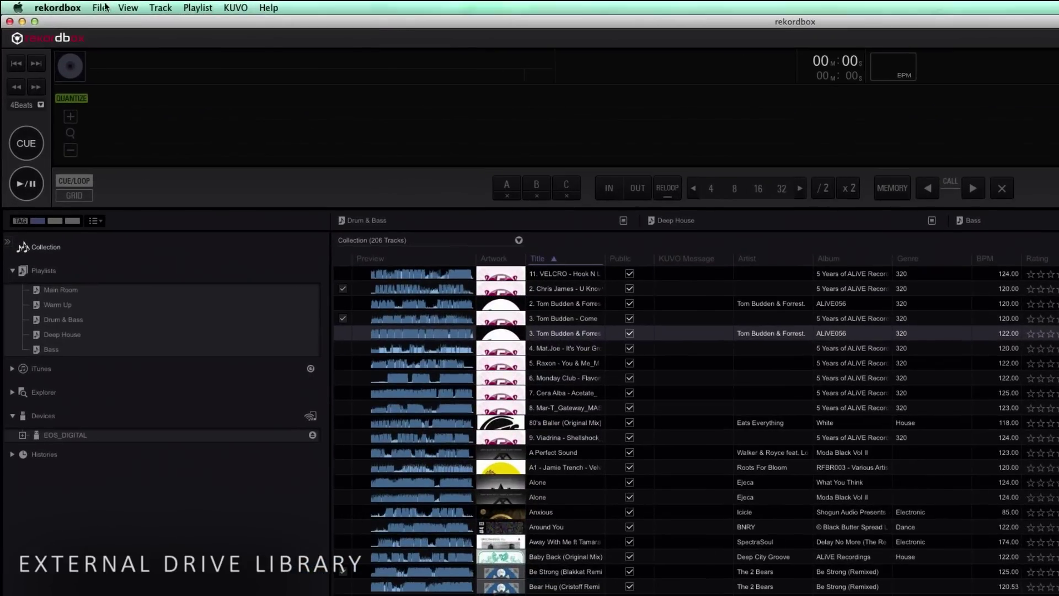
Step: In Preferences > Device, enable 'Create a library in a device for CDJs when importing tracks from it'
click(66, 4)
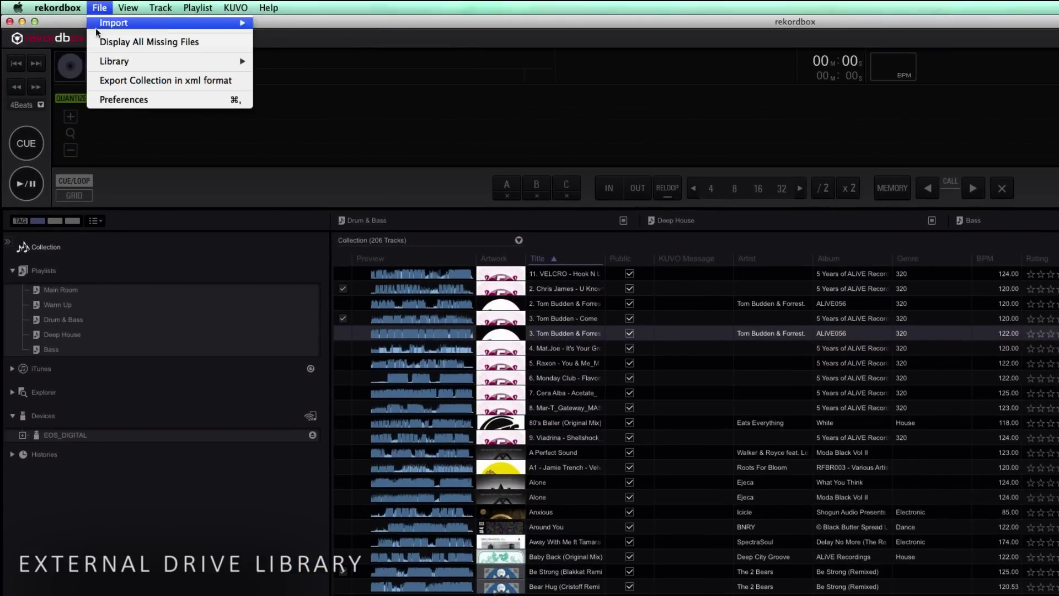
click(125, 99)
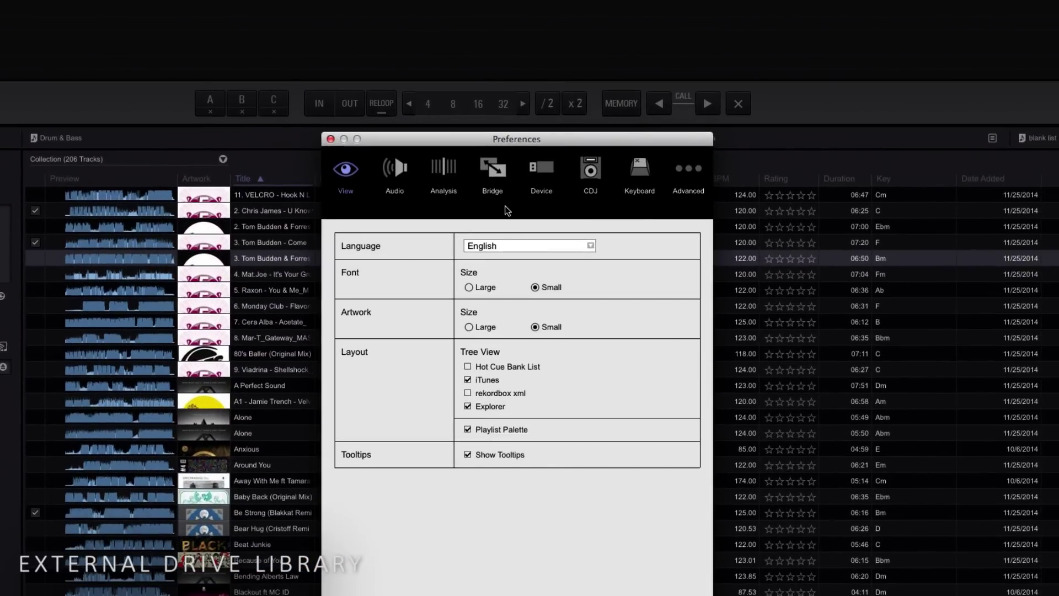
click(543, 170)
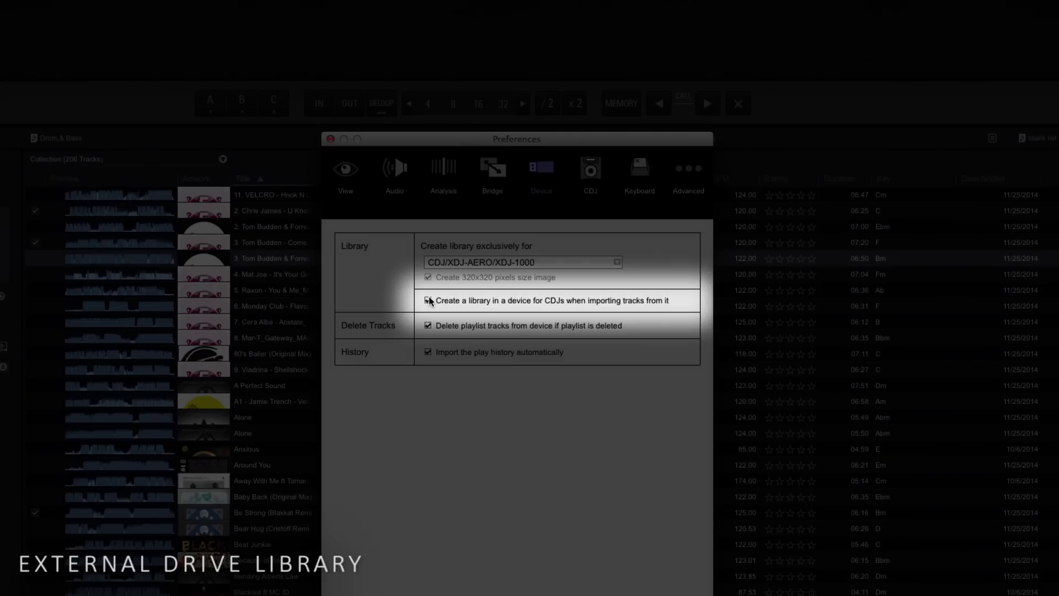
click(429, 300)
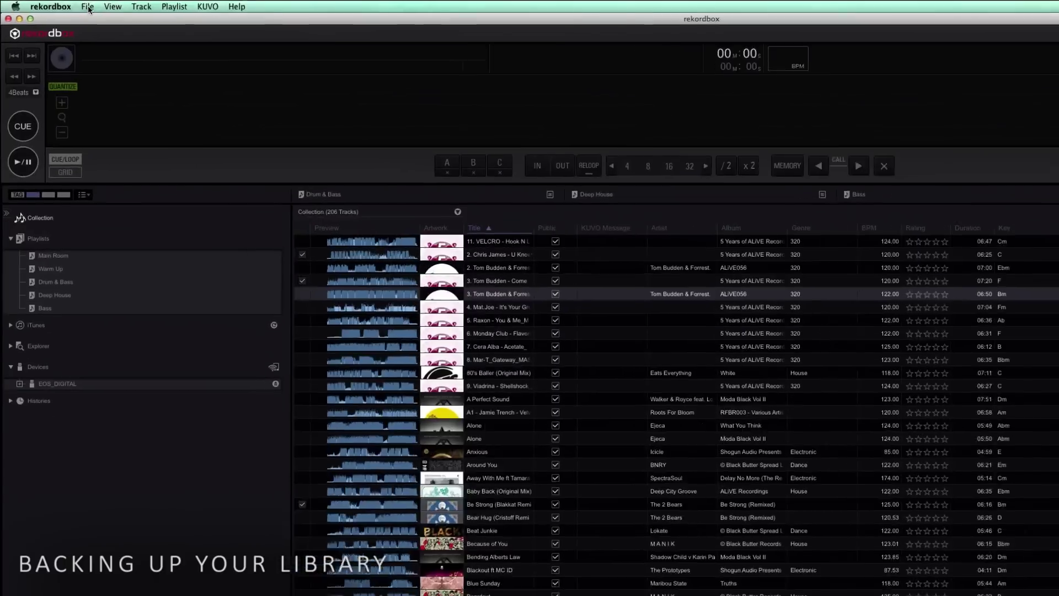
Step: Back up the library, including music files, to Documents via Backup Library
click(67, 5)
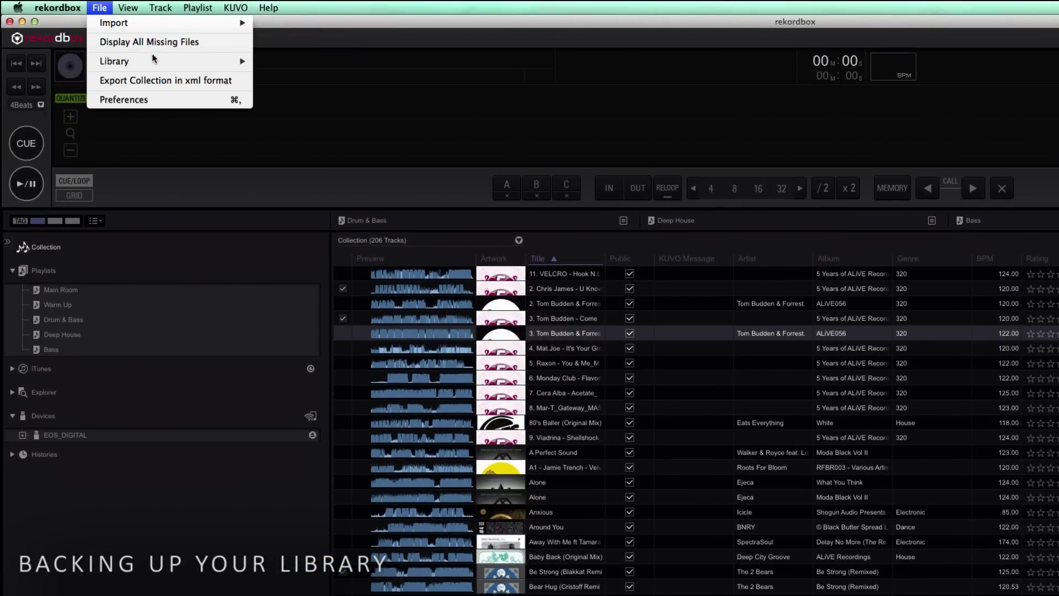
click(269, 60)
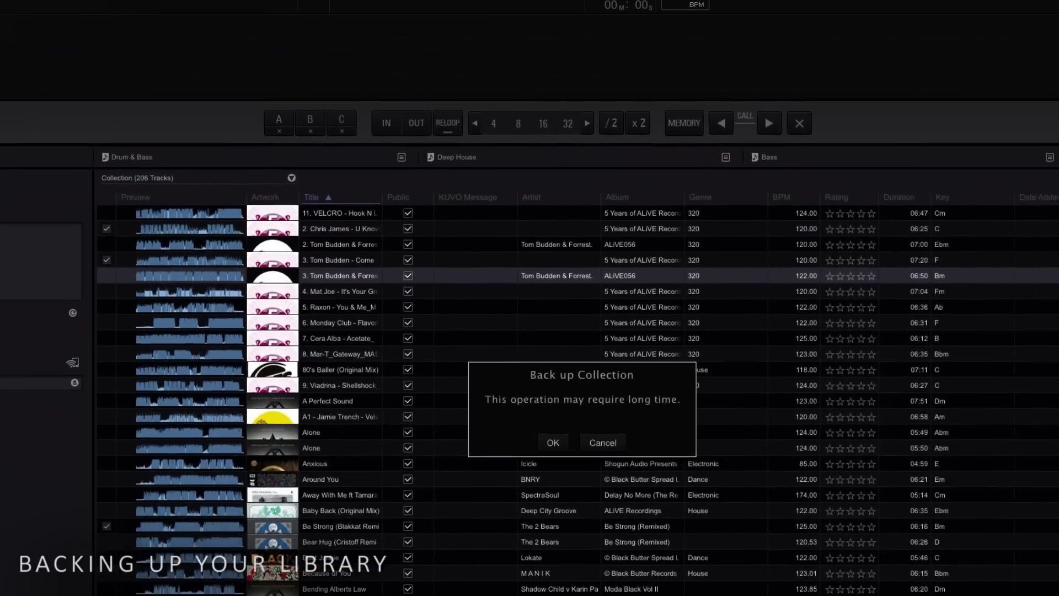
click(480, 423)
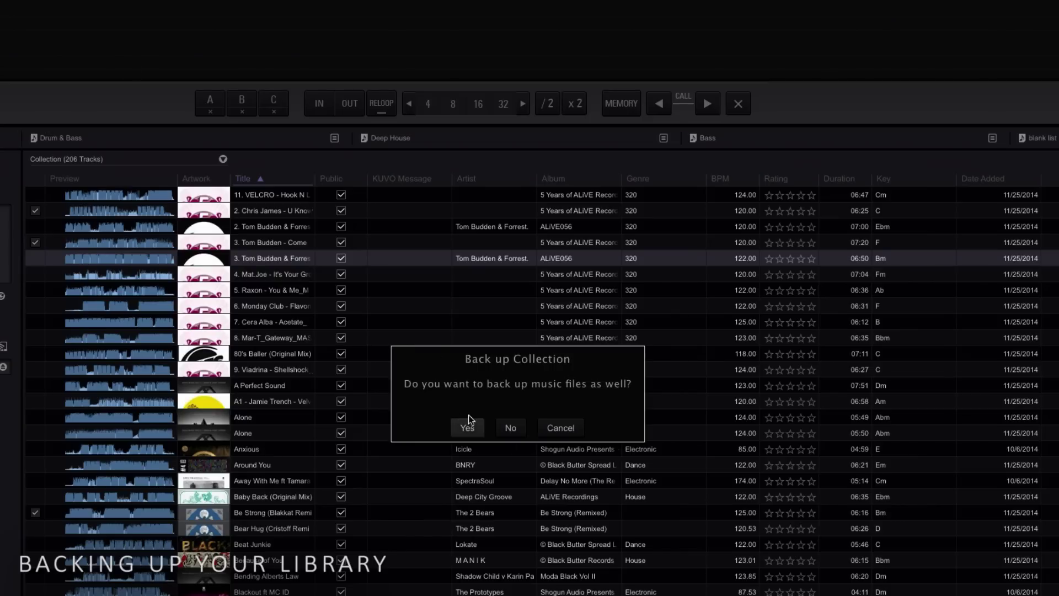
click(462, 429)
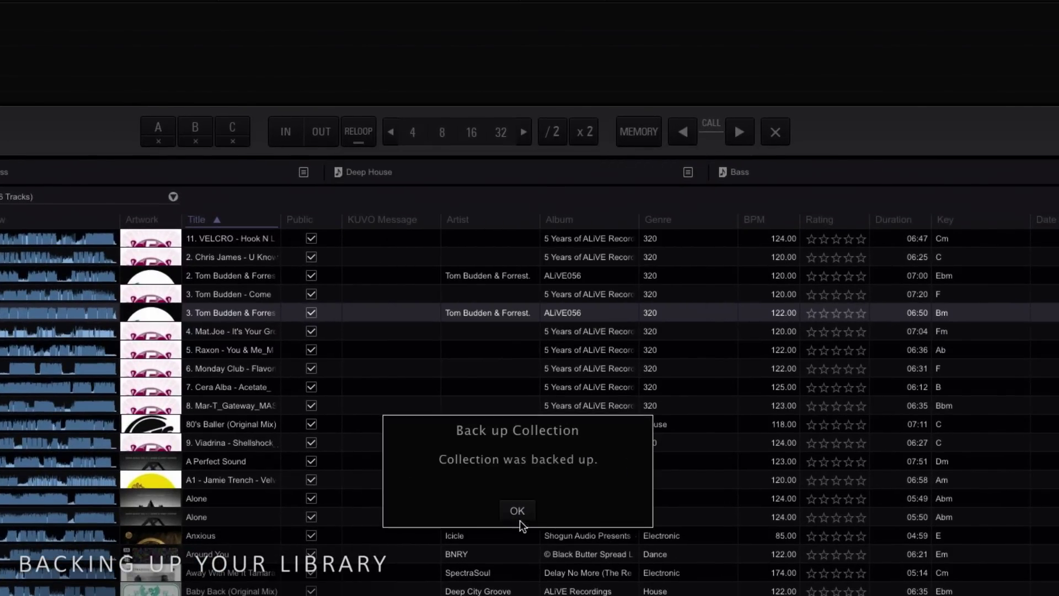
click(518, 513)
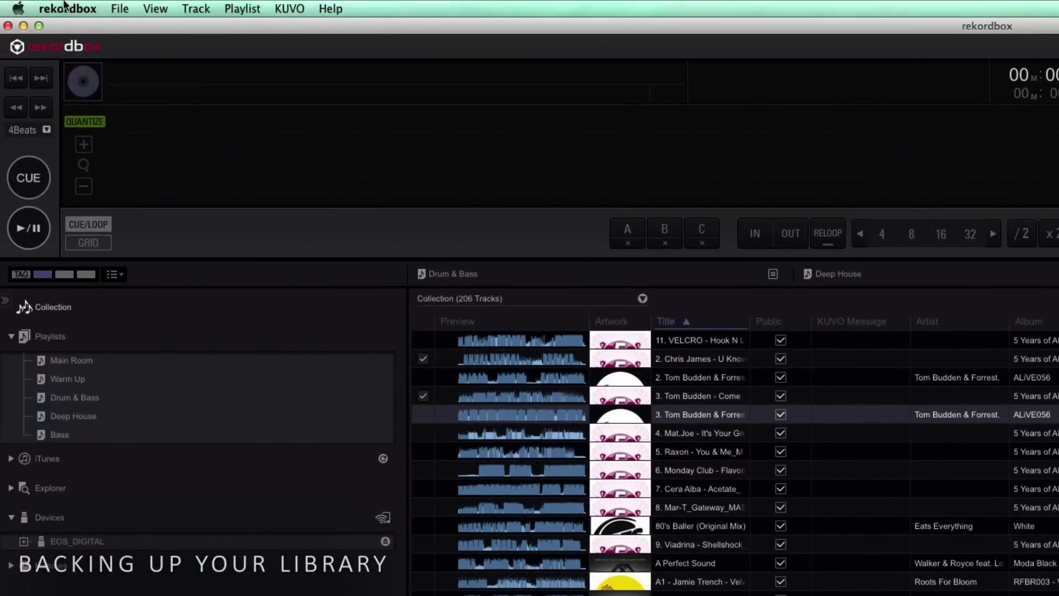
click(120, 8)
Step: Restore the library from the Full Collection.zip backup
mouse_move(188, 75)
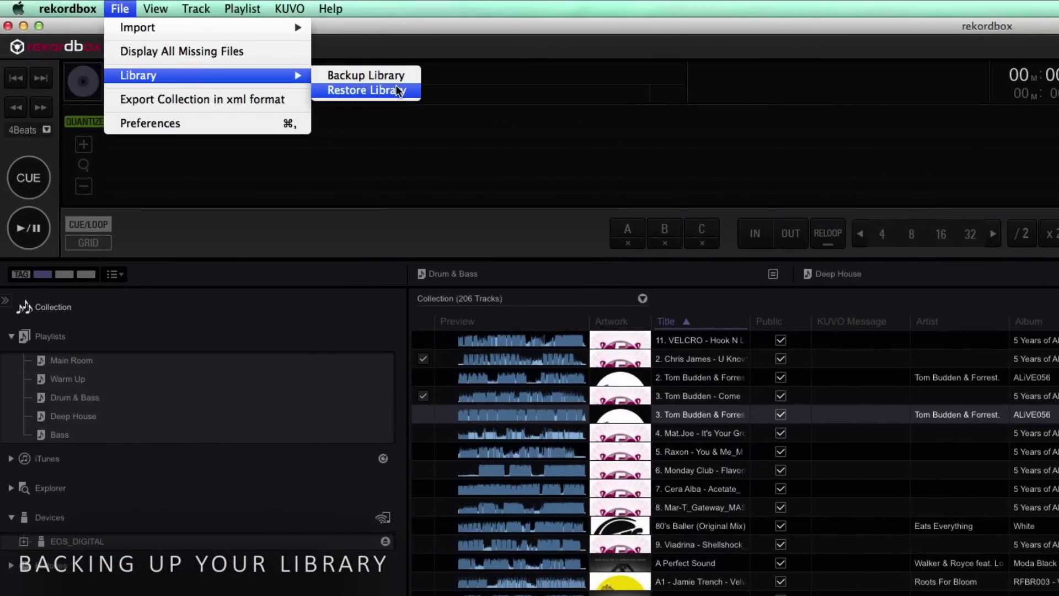
click(364, 90)
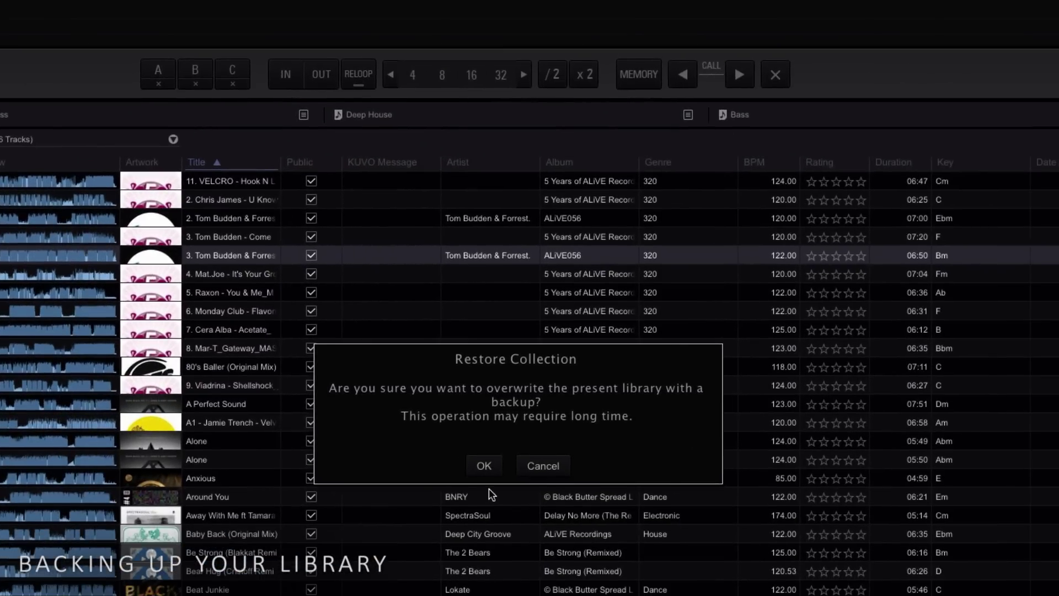
click(483, 466)
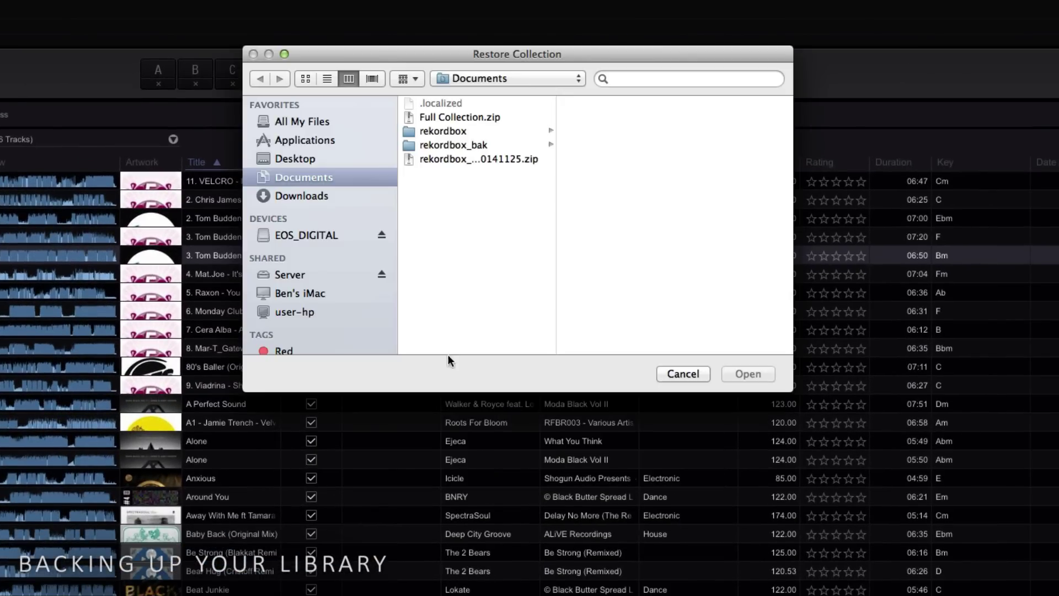
click(432, 117)
click(749, 380)
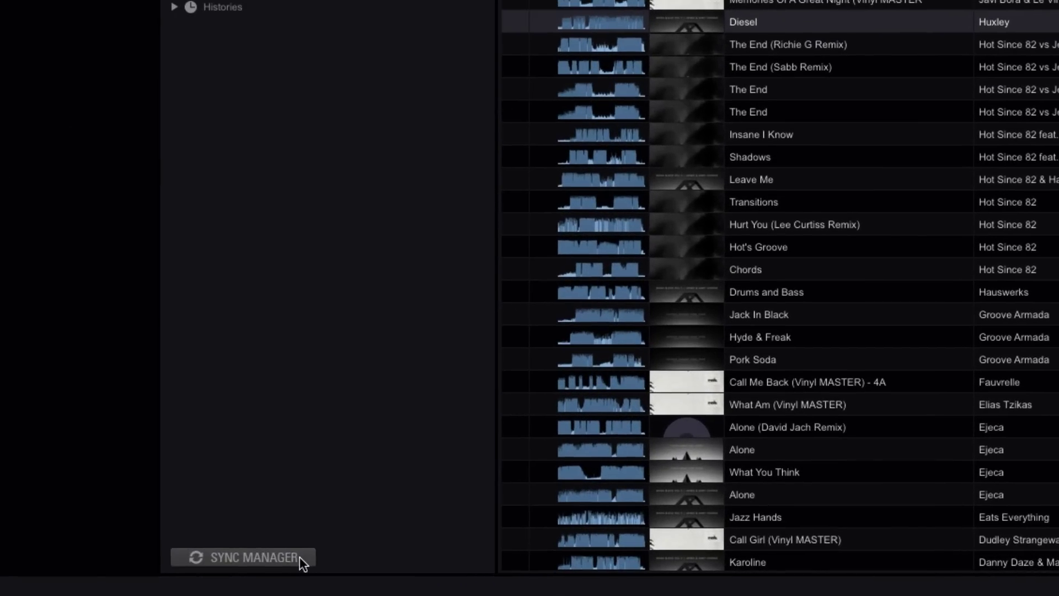
Step: In Sync Manager, import the Greymatter Visions, Medler - Sleep and Origins Sound iTunes playlists
click(142, 578)
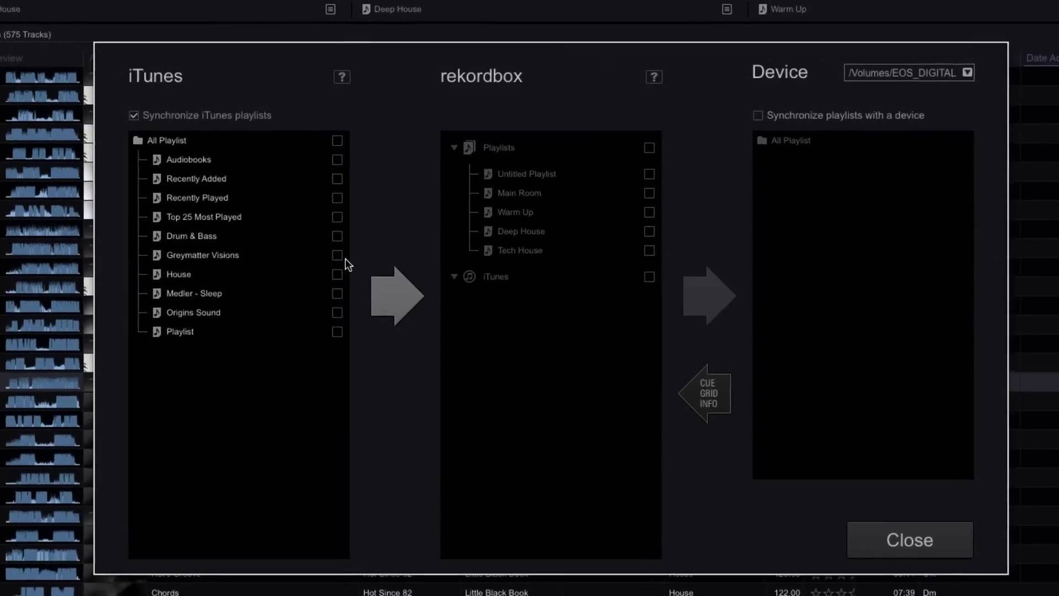
click(340, 258)
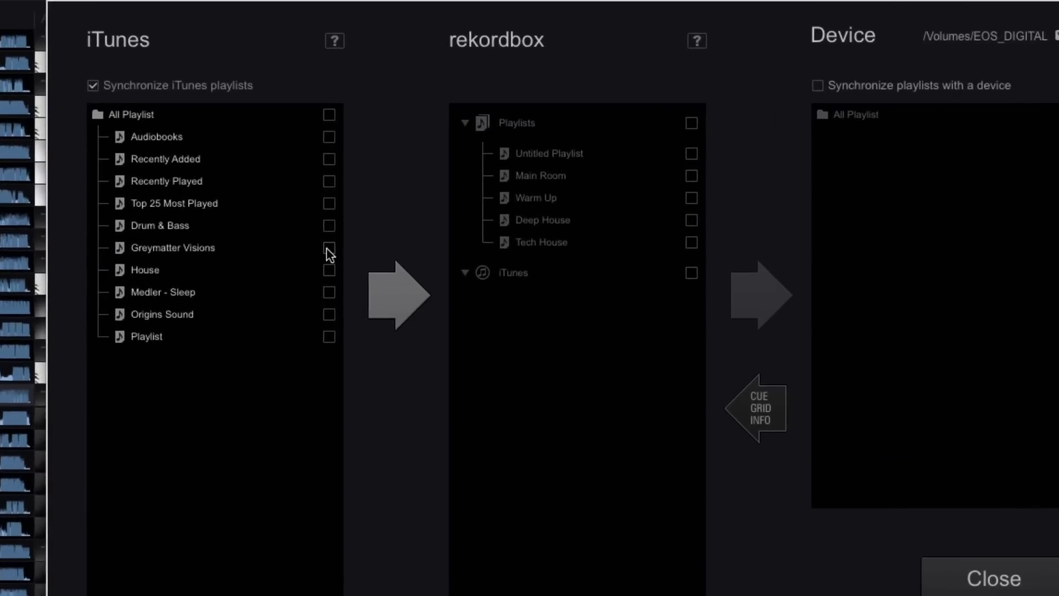
click(329, 293)
click(329, 315)
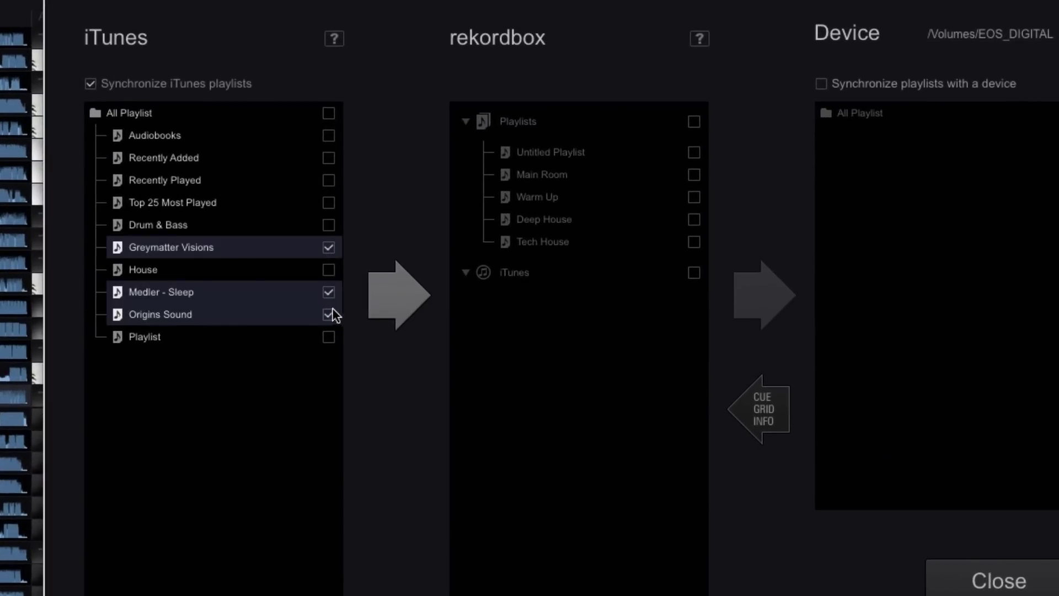
click(399, 298)
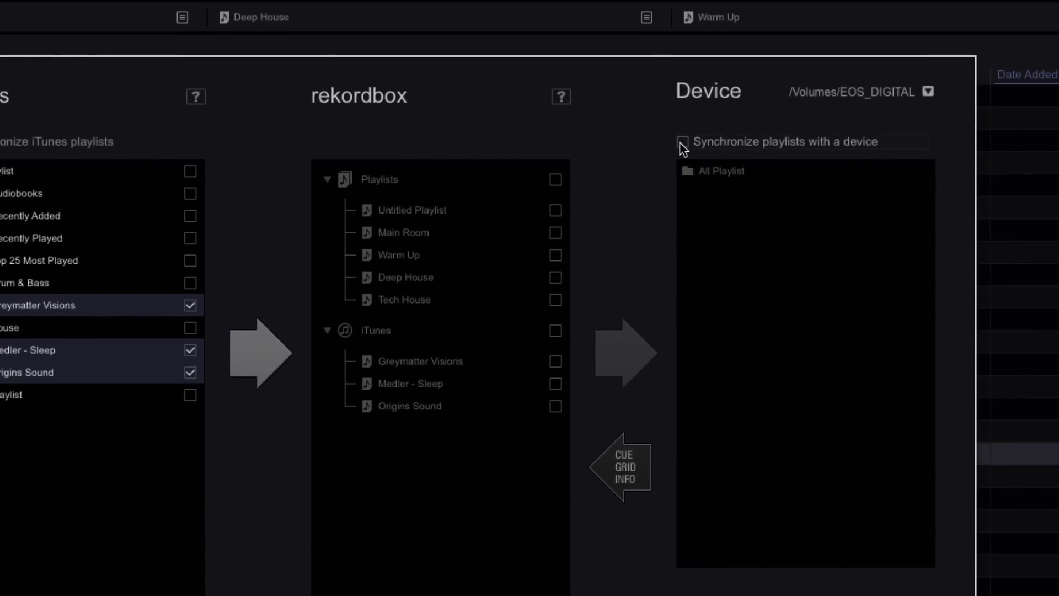
Step: Enable device playlist sync and send the three playlists to EOS_DIGITAL
click(682, 141)
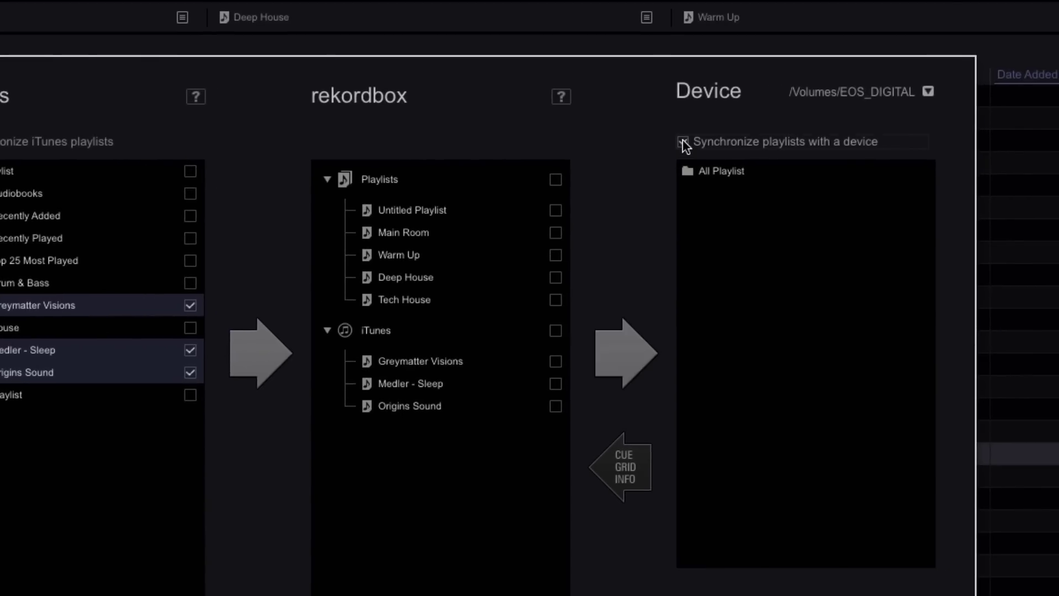
click(555, 362)
click(555, 384)
click(556, 406)
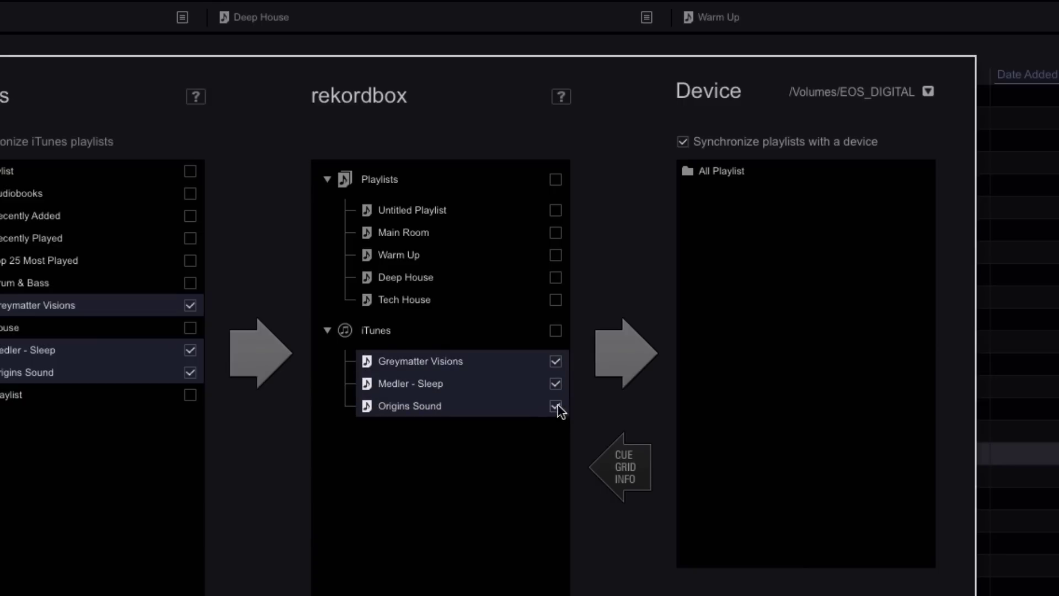
click(603, 363)
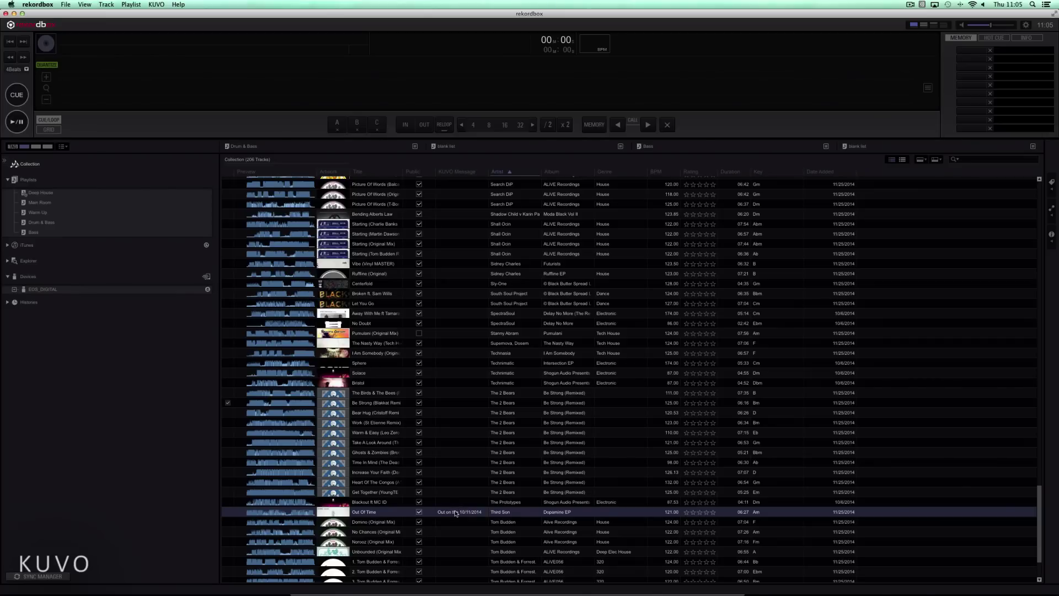
Step: Check the KUVO settings in Advanced preferences and untick Public for The 2 Bears' Get Together
click(66, 4)
click(83, 66)
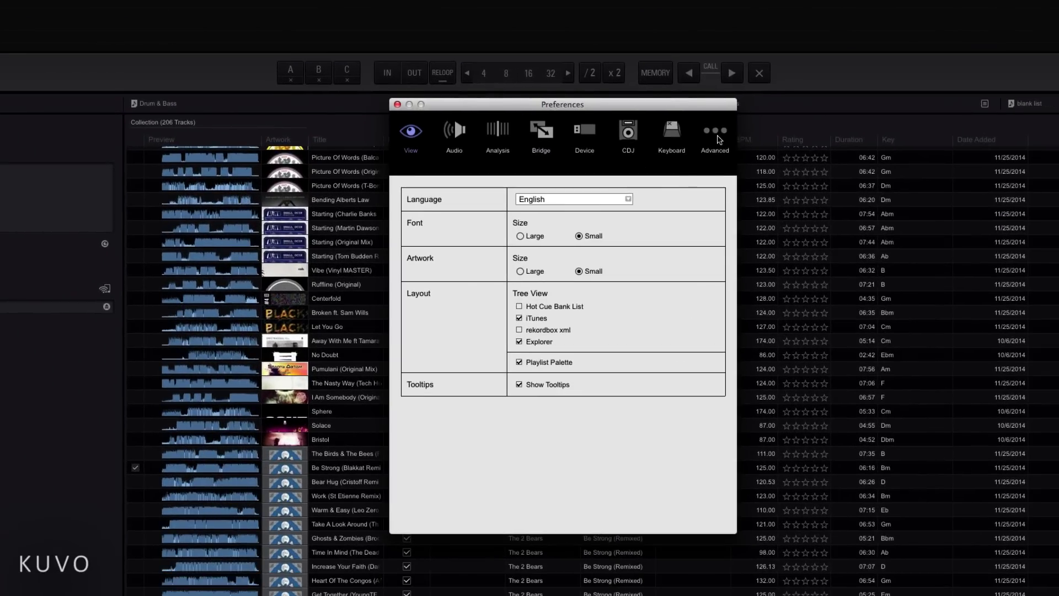
click(905, 242)
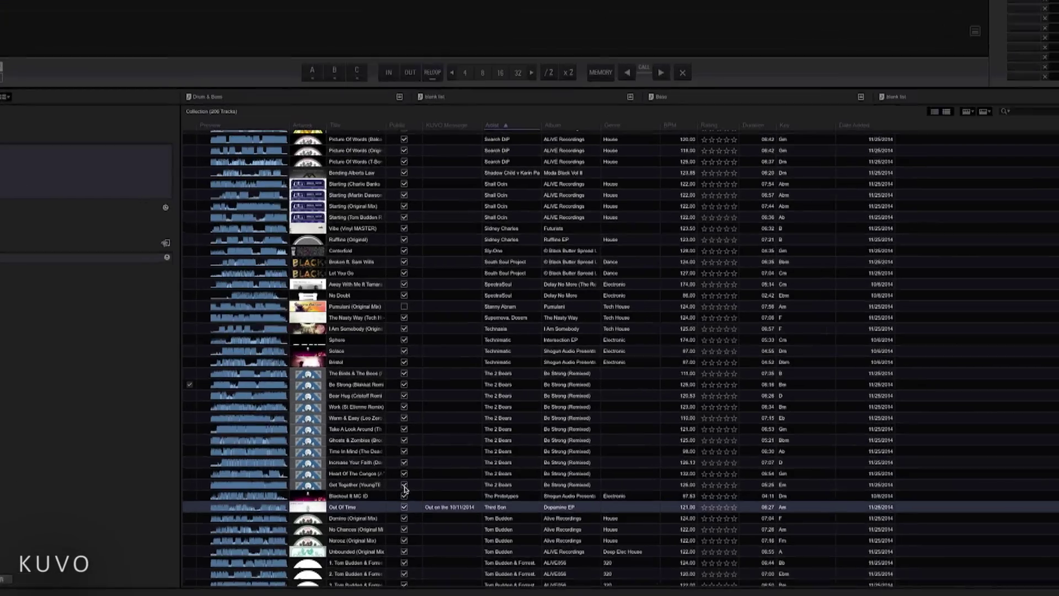
click(404, 484)
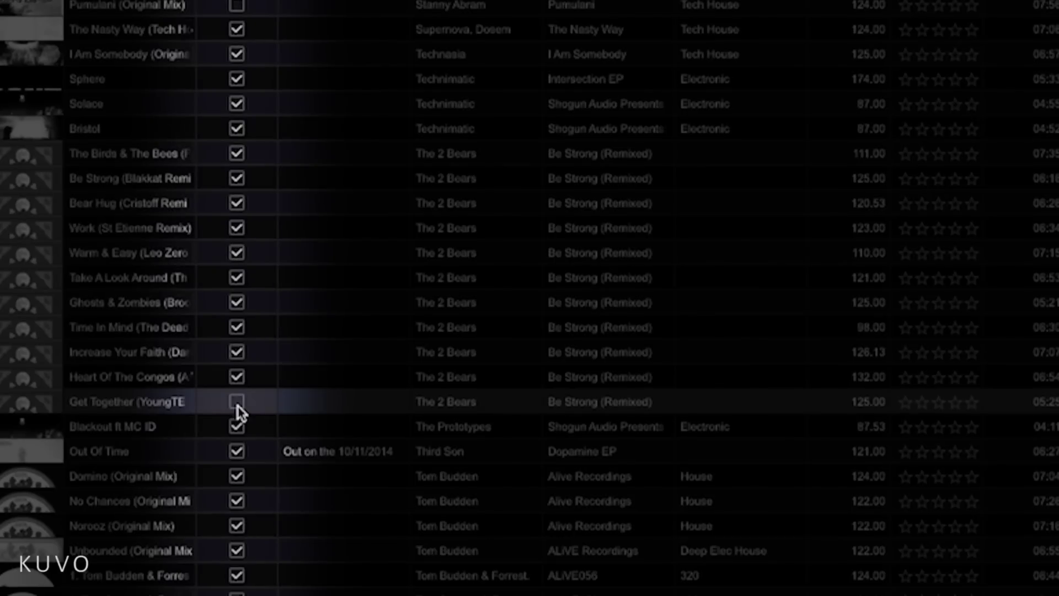